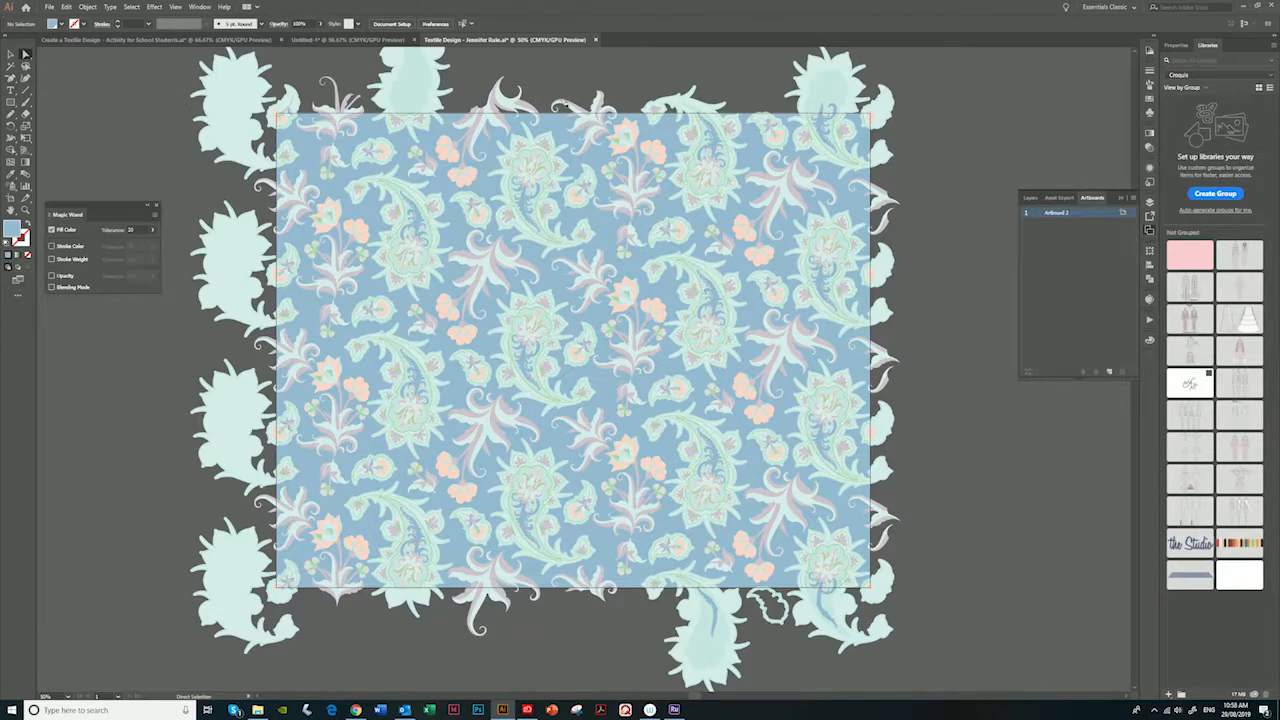
- Select all the pattern artwork and expand its fills and strokes
left_click(9, 56)
key("ctrl+a")
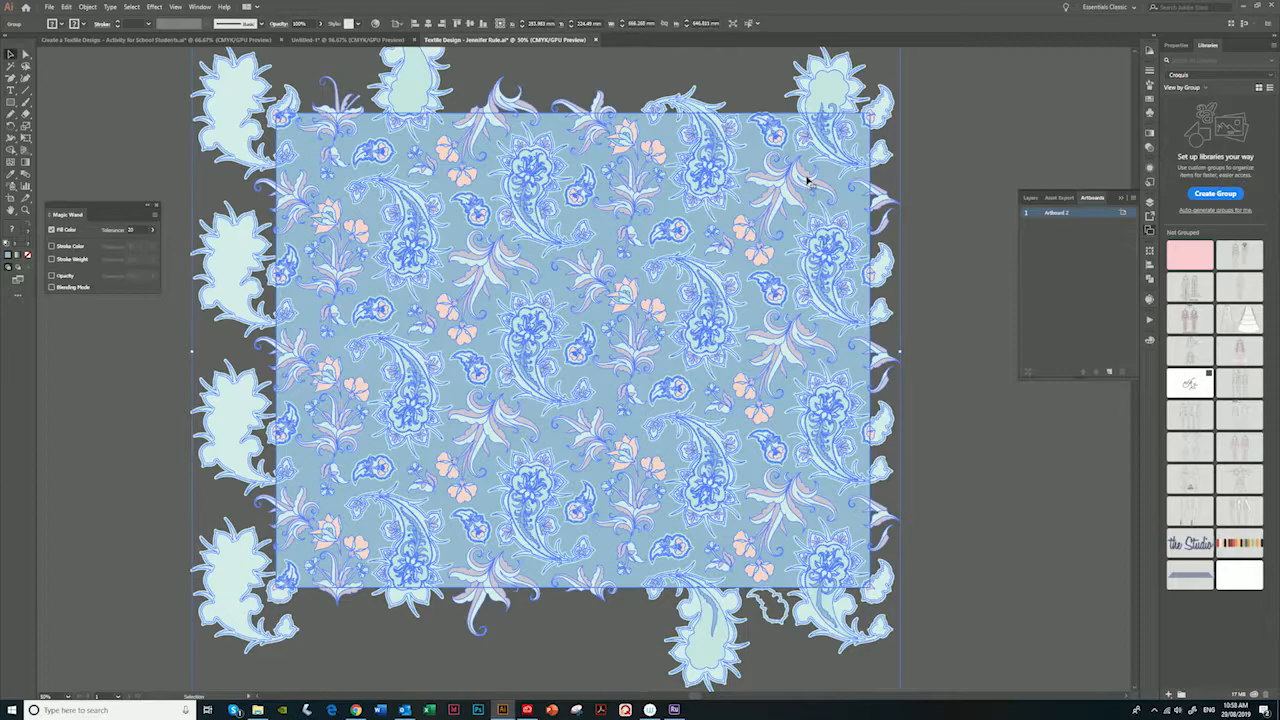
left_click(134, 94)
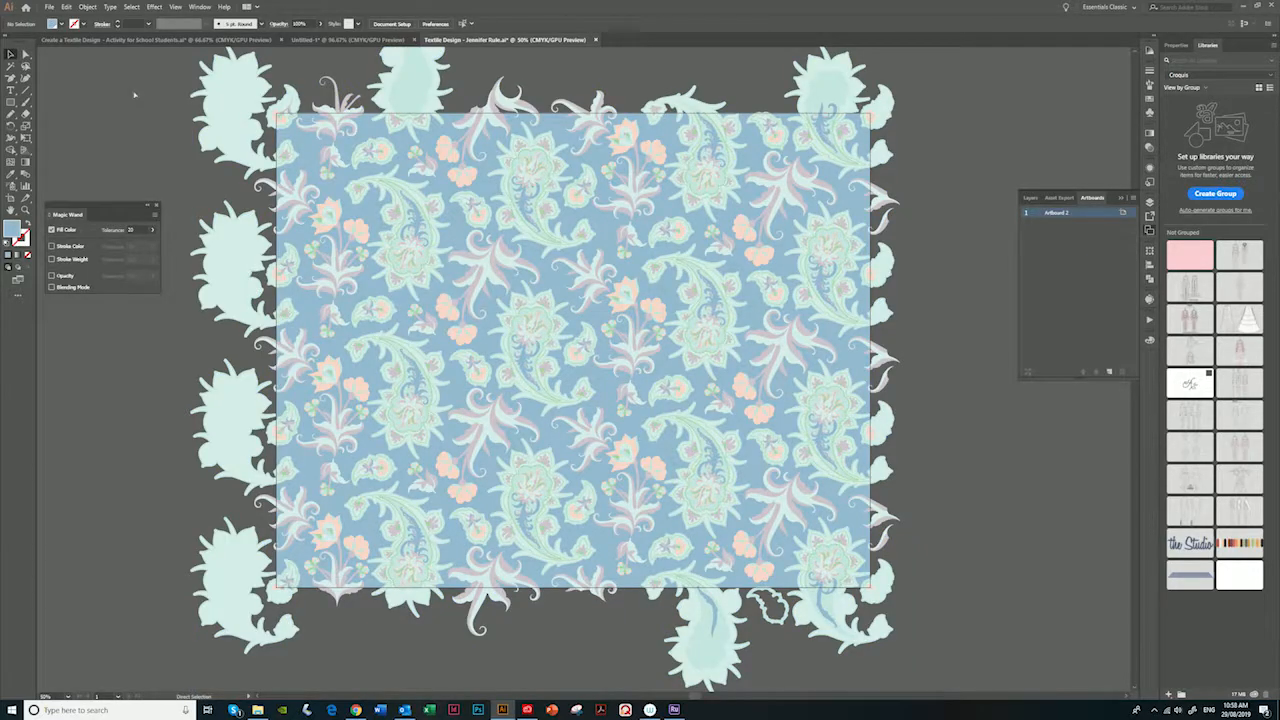
key("ctrl+a")
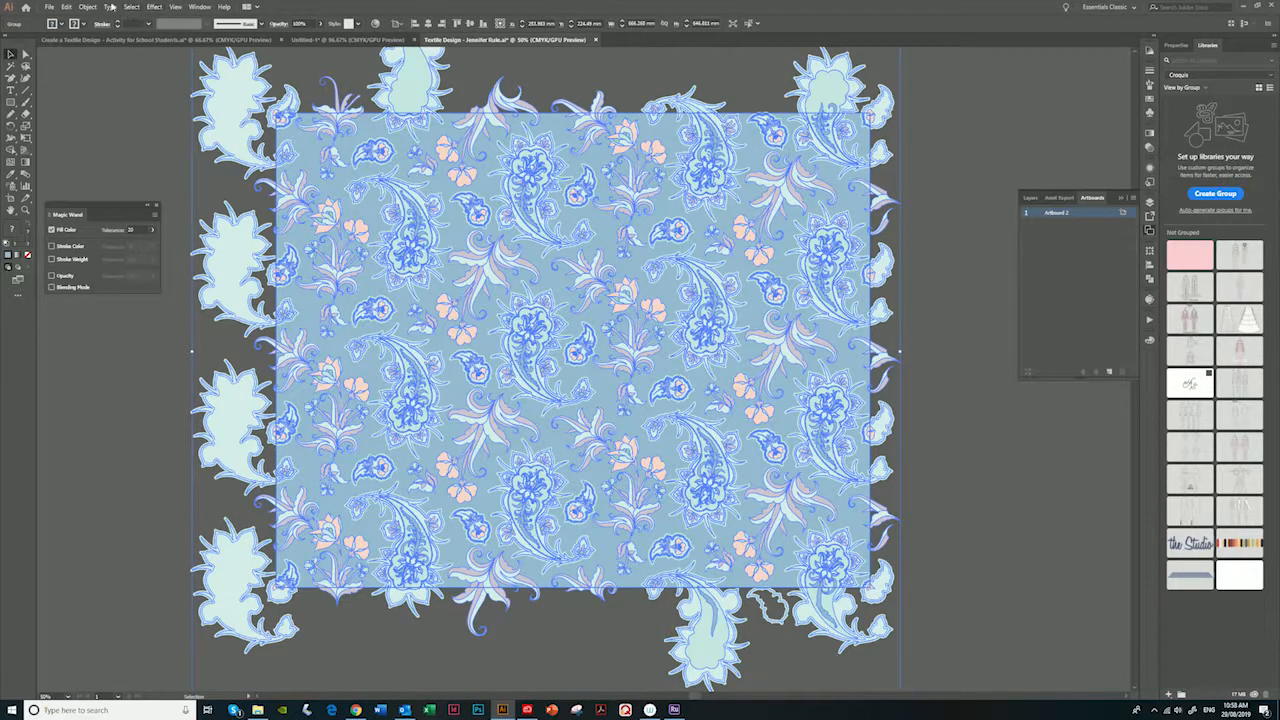
left_click(87, 7)
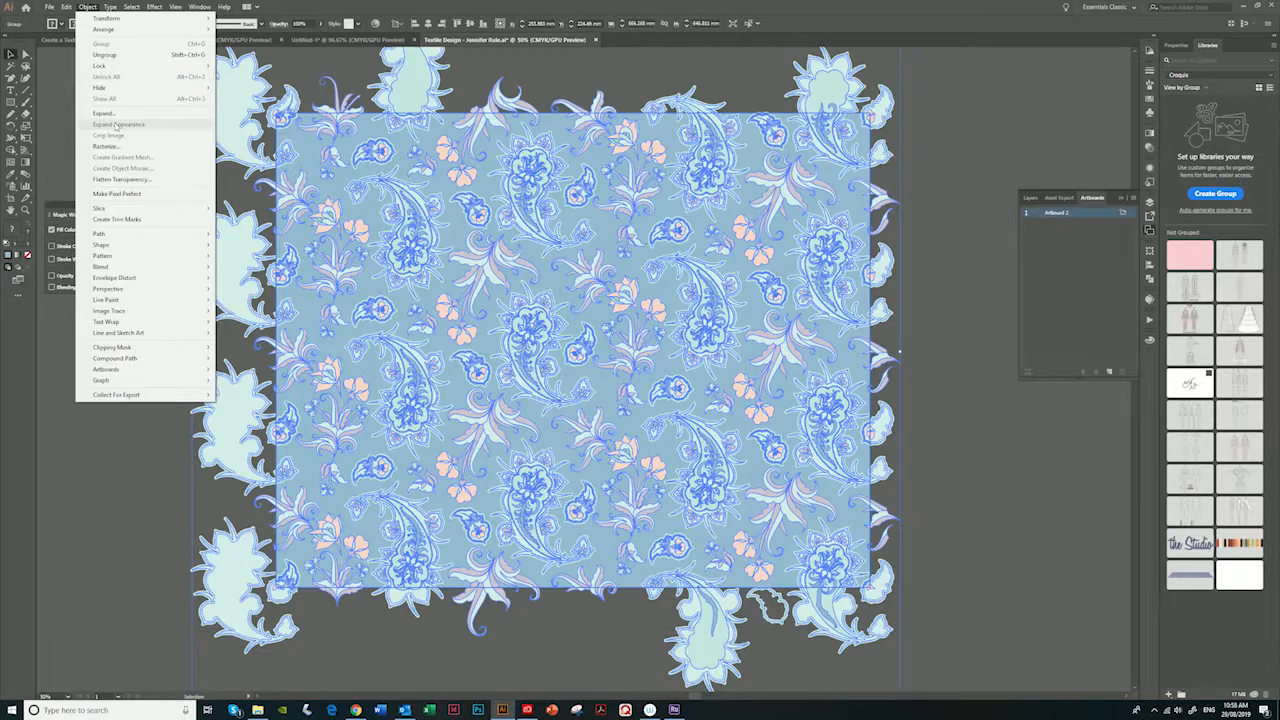
left_click(110, 113)
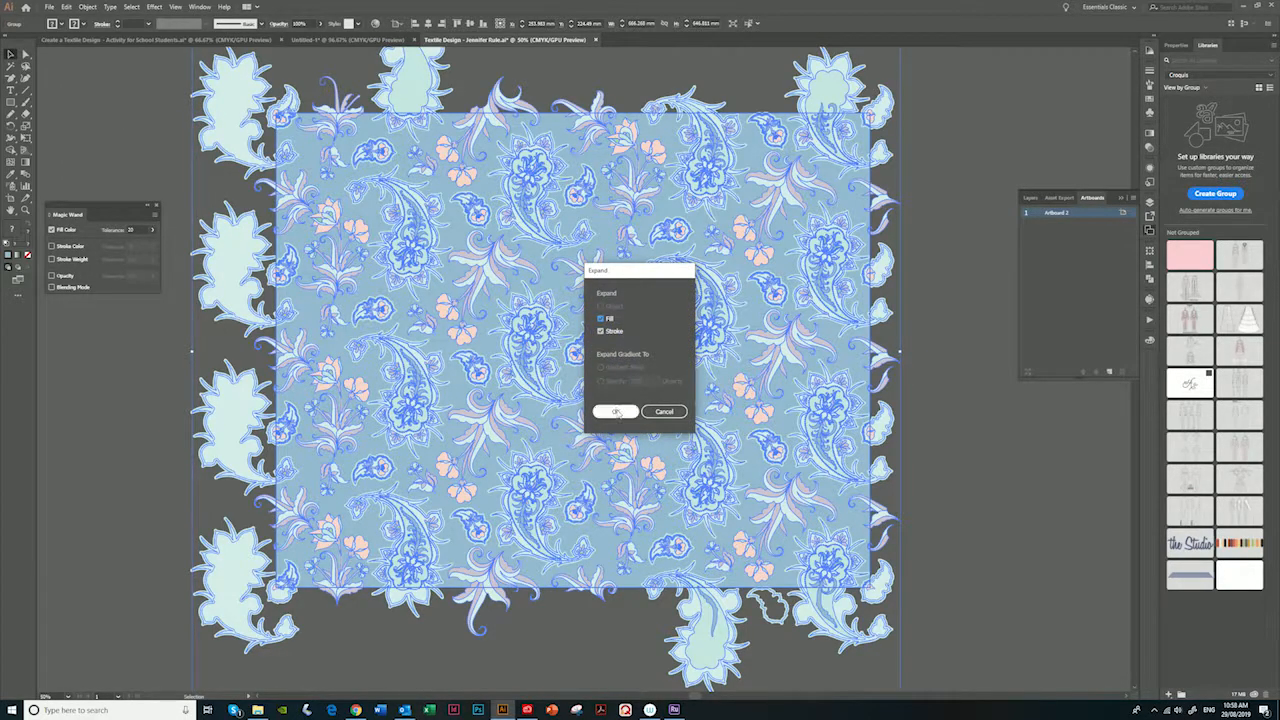
left_click(615, 411)
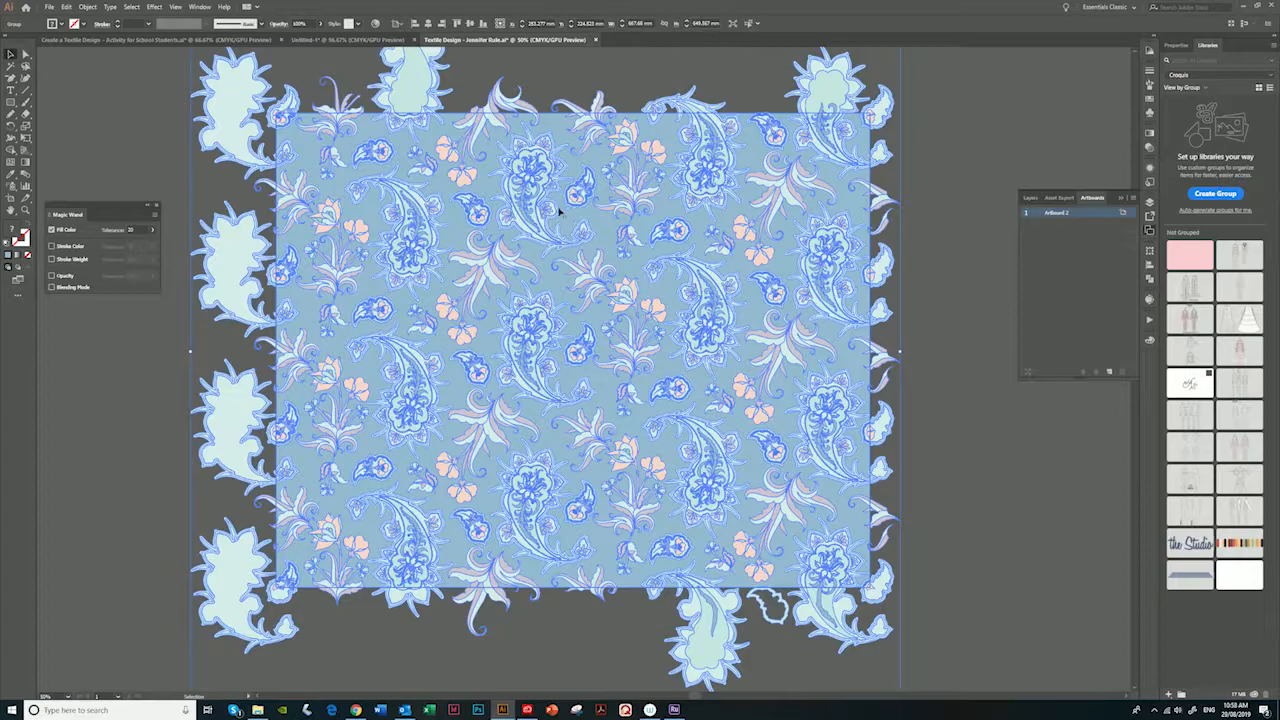
- Ungroup the expanded pattern artwork and clear the selection
right_click(309, 158)
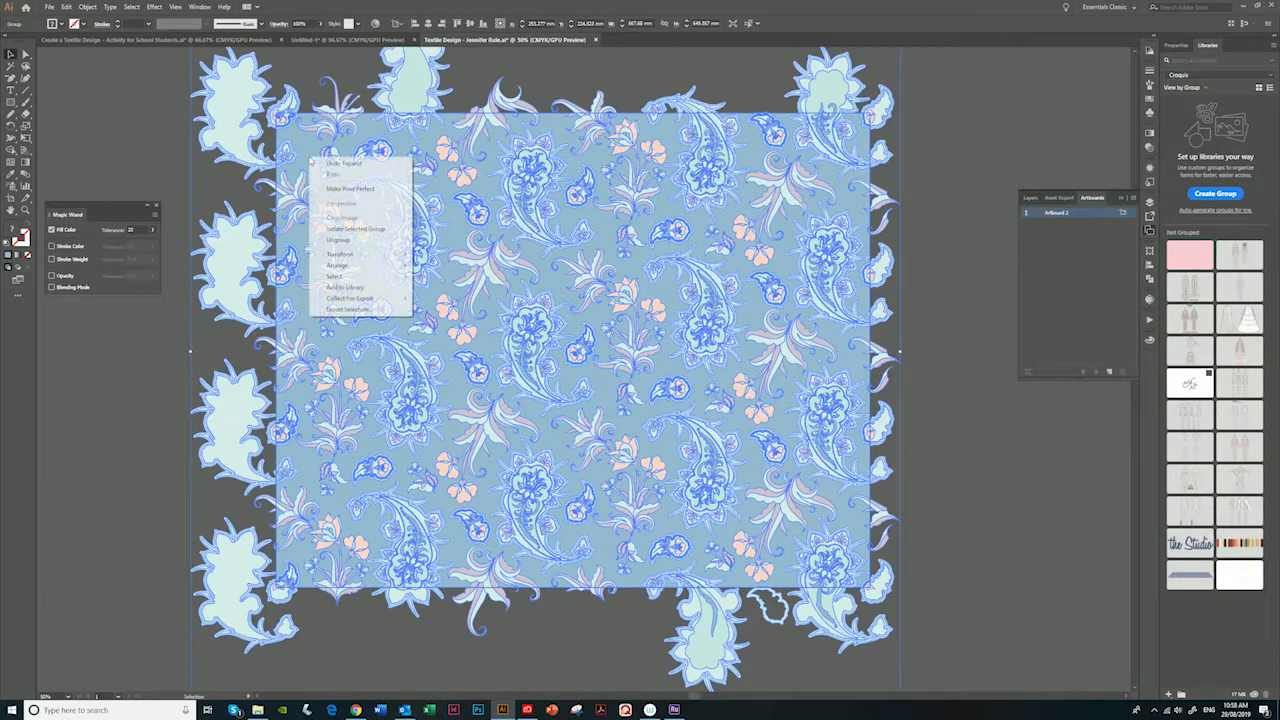
left_click(352, 246)
left_click(87, 7)
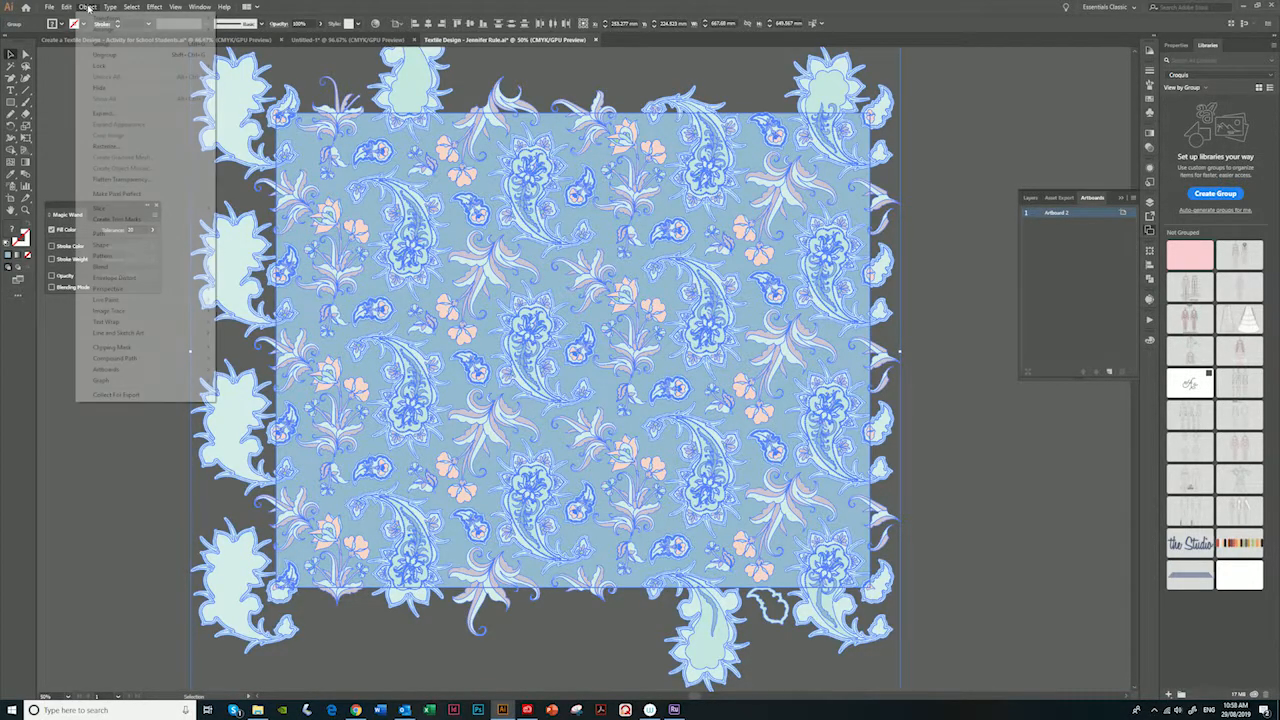
left_click(112, 114)
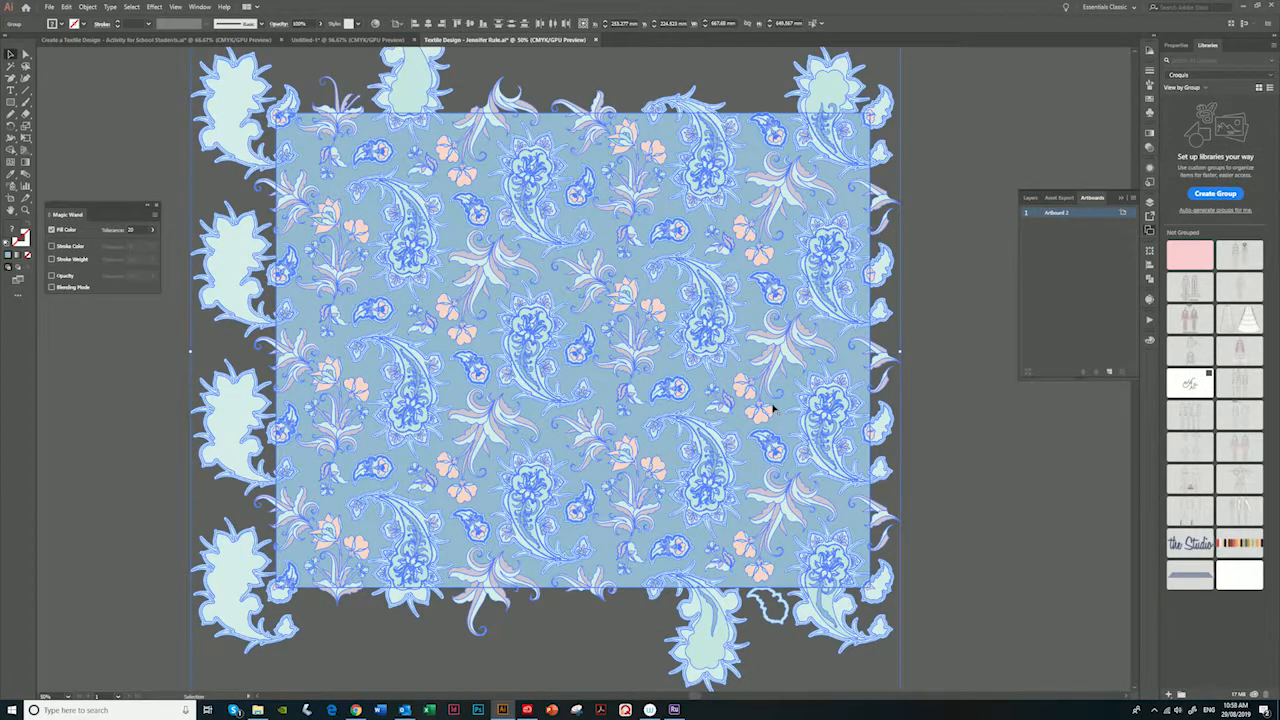
key("a")
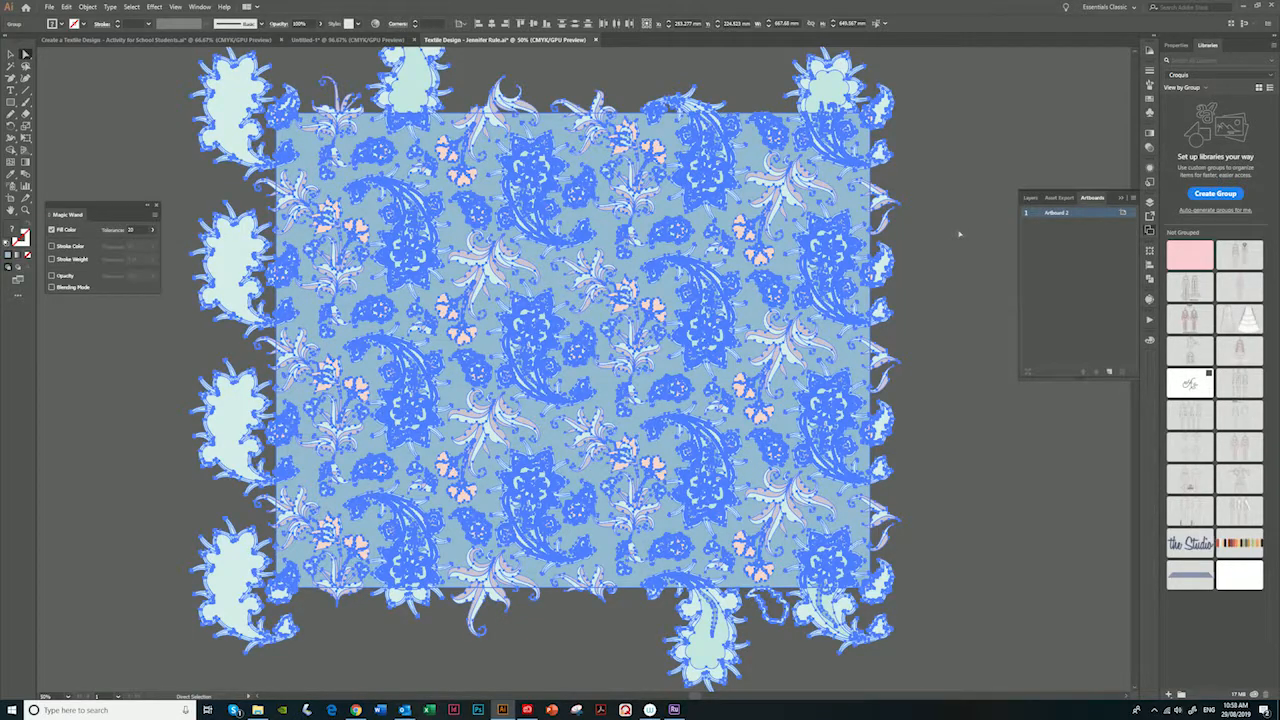
left_click(957, 237)
- Select the blue background rectangle and duplicate its group within Layer 1
left_click(860, 207)
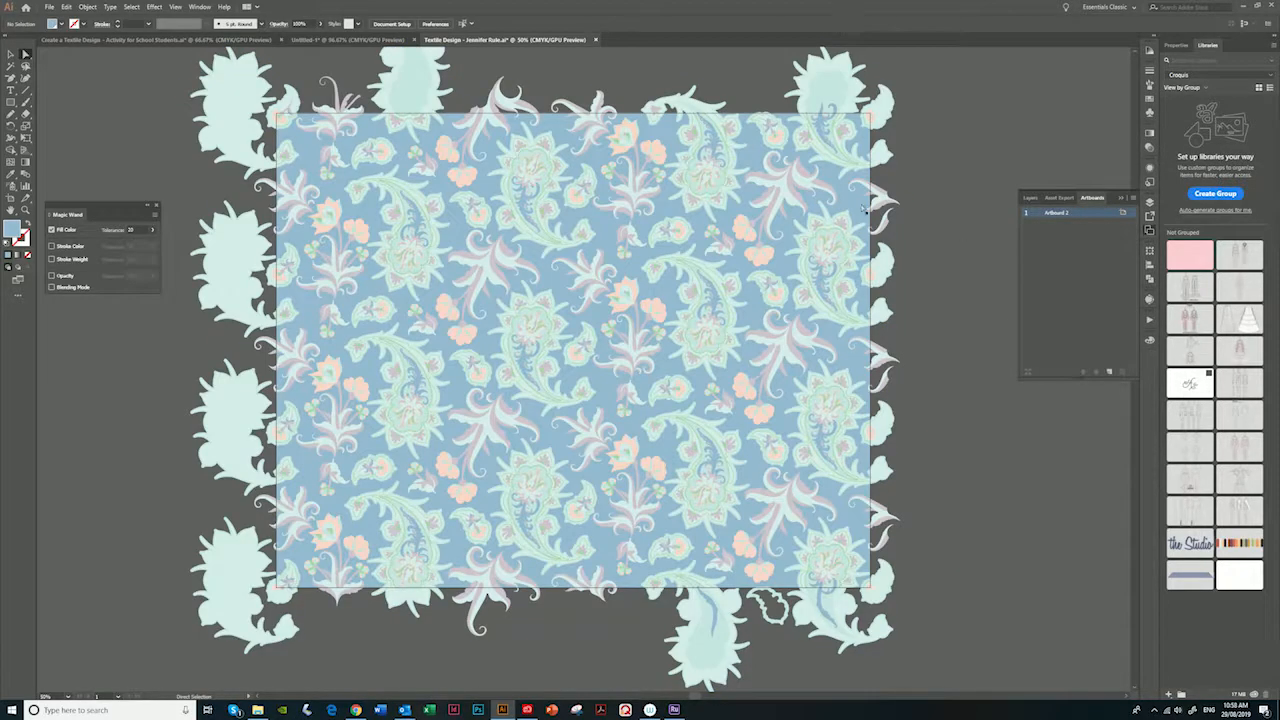
left_click(1132, 197)
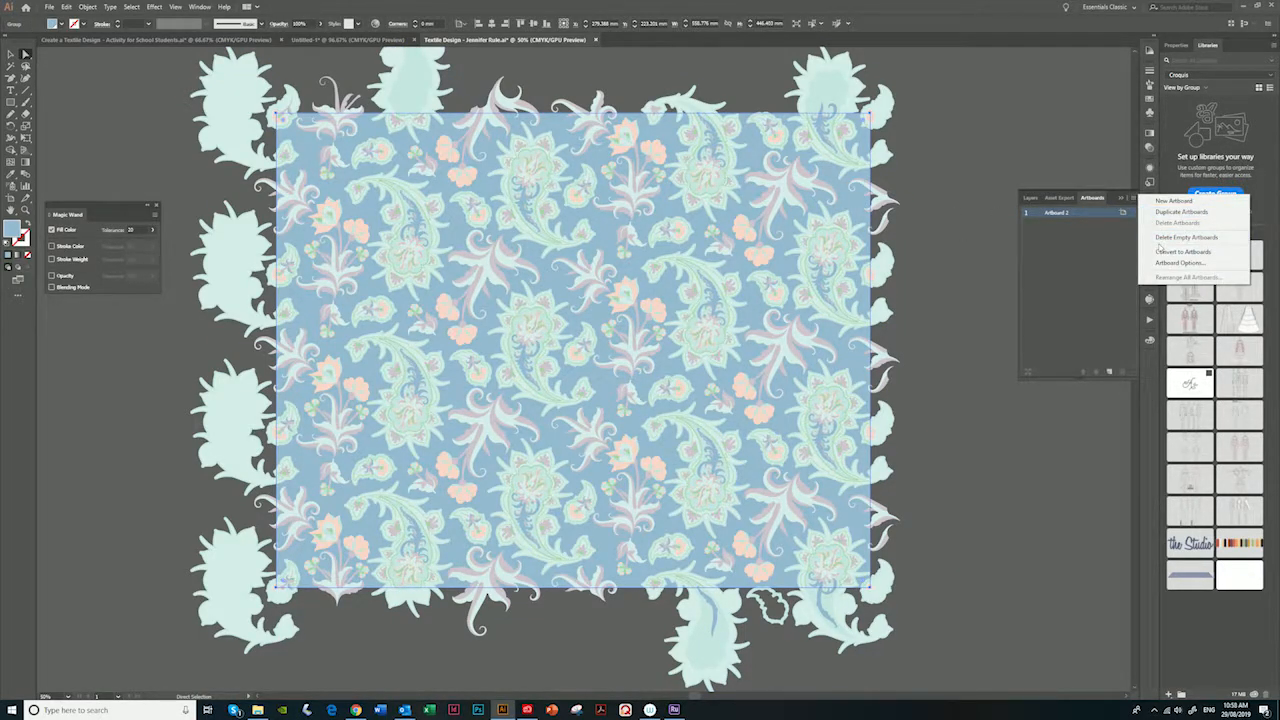
left_click(1086, 277)
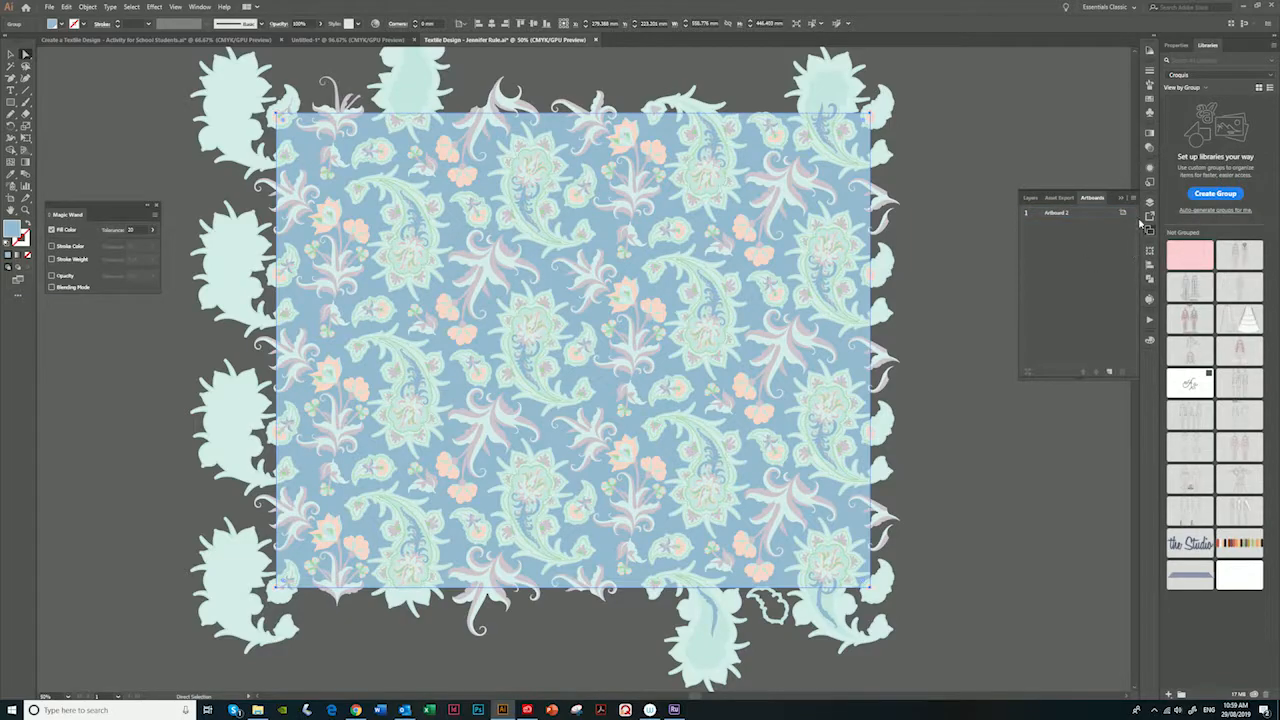
left_click(1150, 202)
left_click(1134, 200)
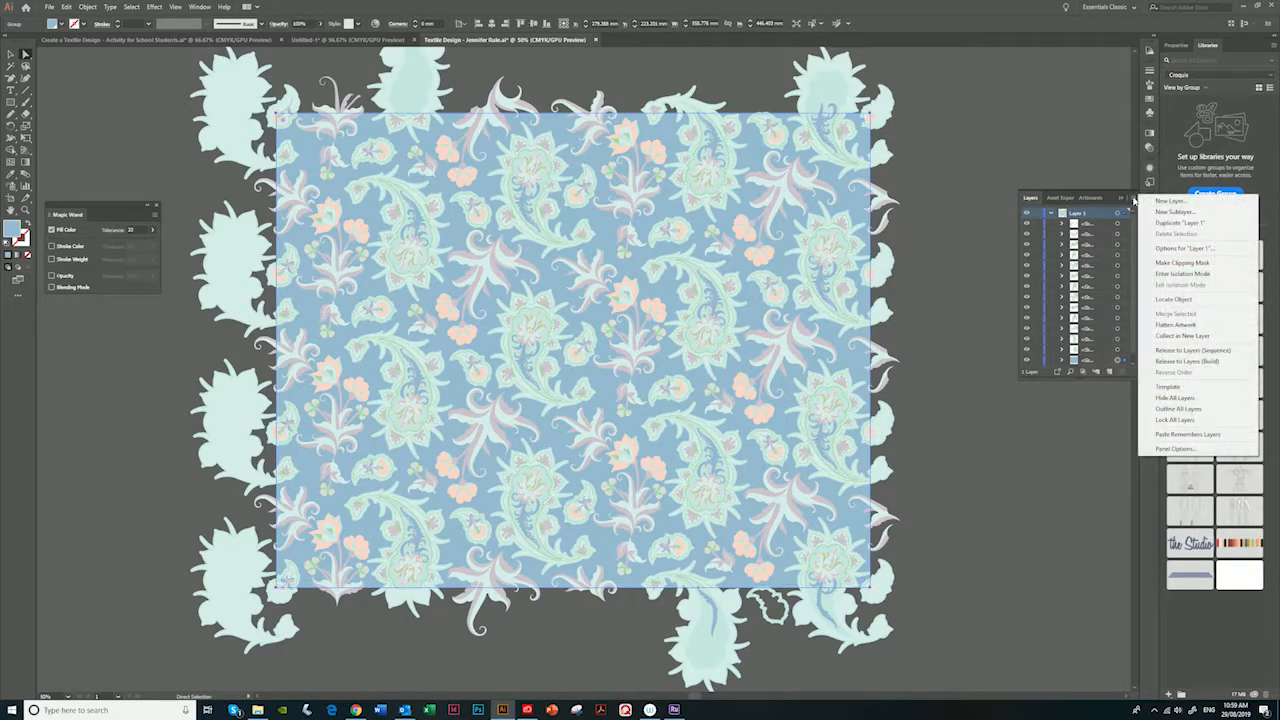
left_click(1104, 366)
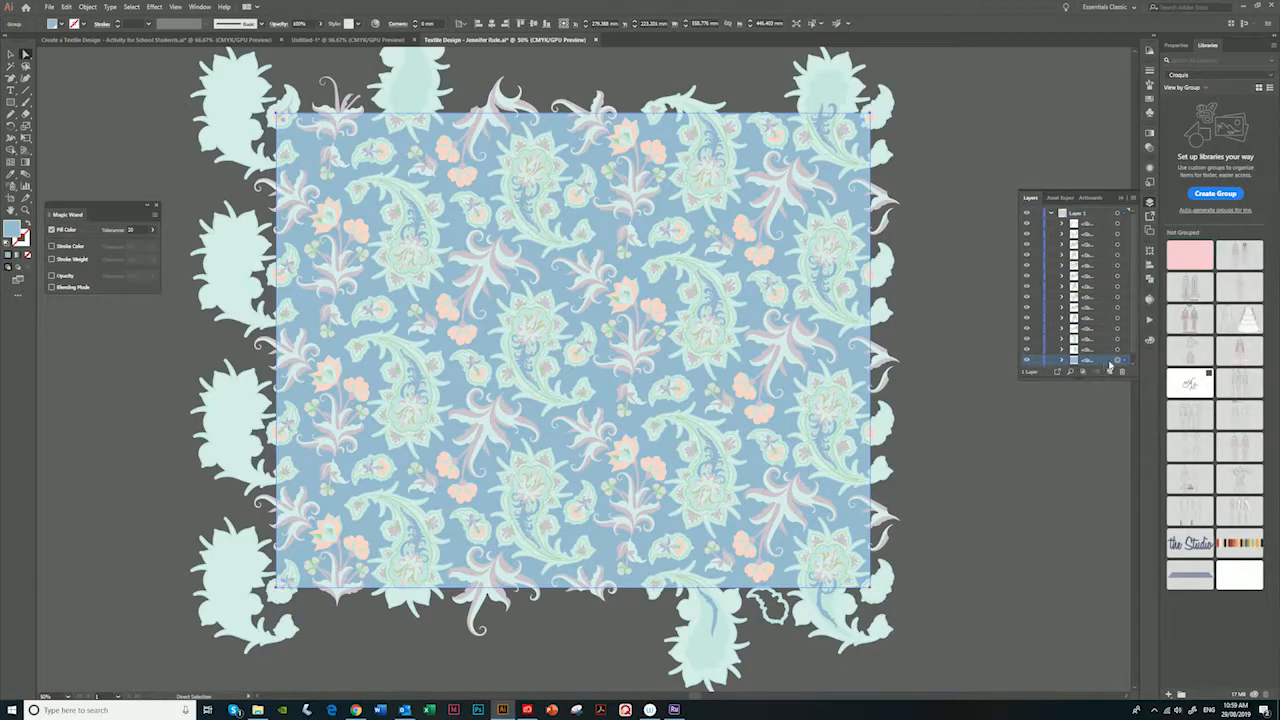
scroll(1095, 335, "down", 1)
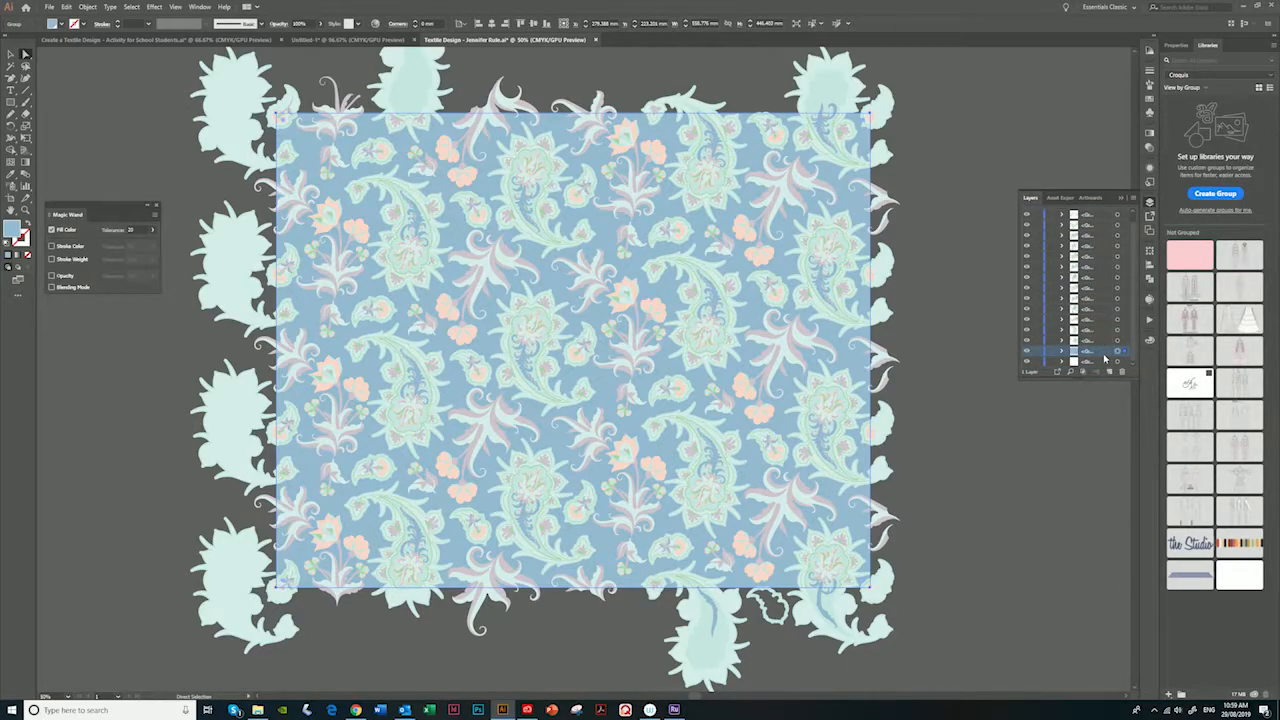
left_click_drag(1101, 352, 1109, 372)
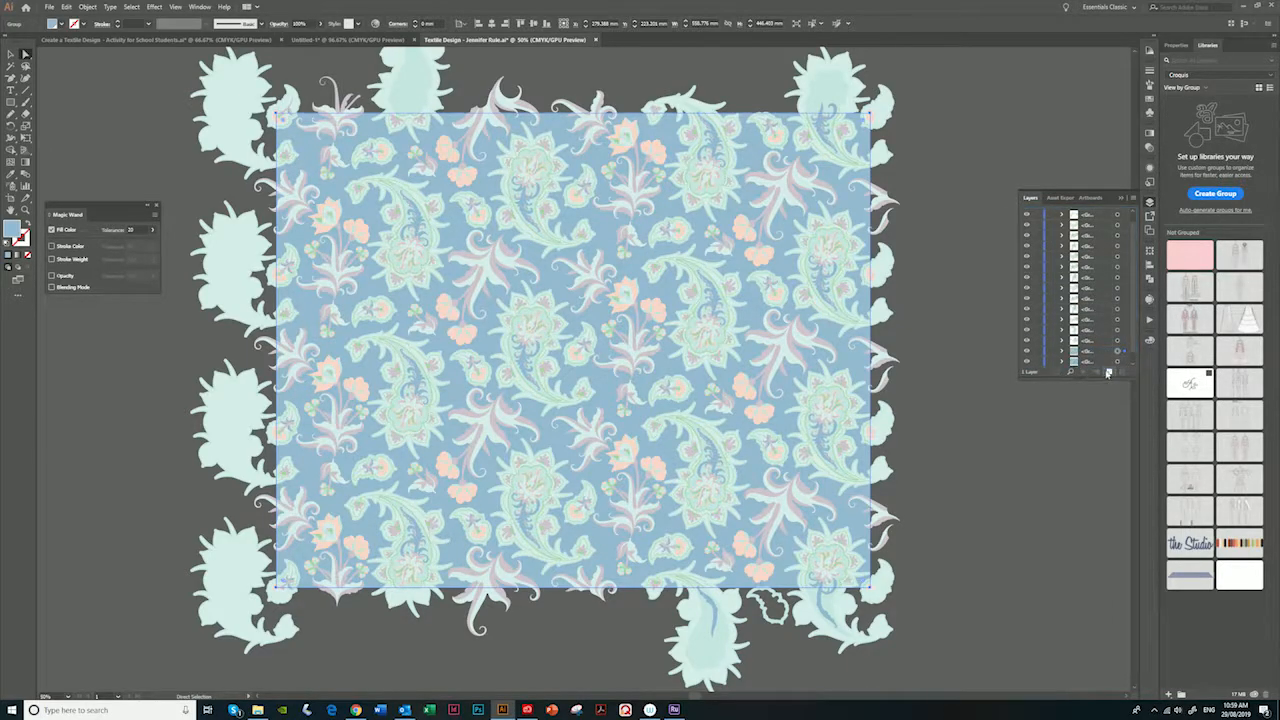
- Bring the selected blue background rectangle to the front of all the motifs
scroll(1092, 358, "down", 1)
right_click(540, 195)
mouse_move(590, 301)
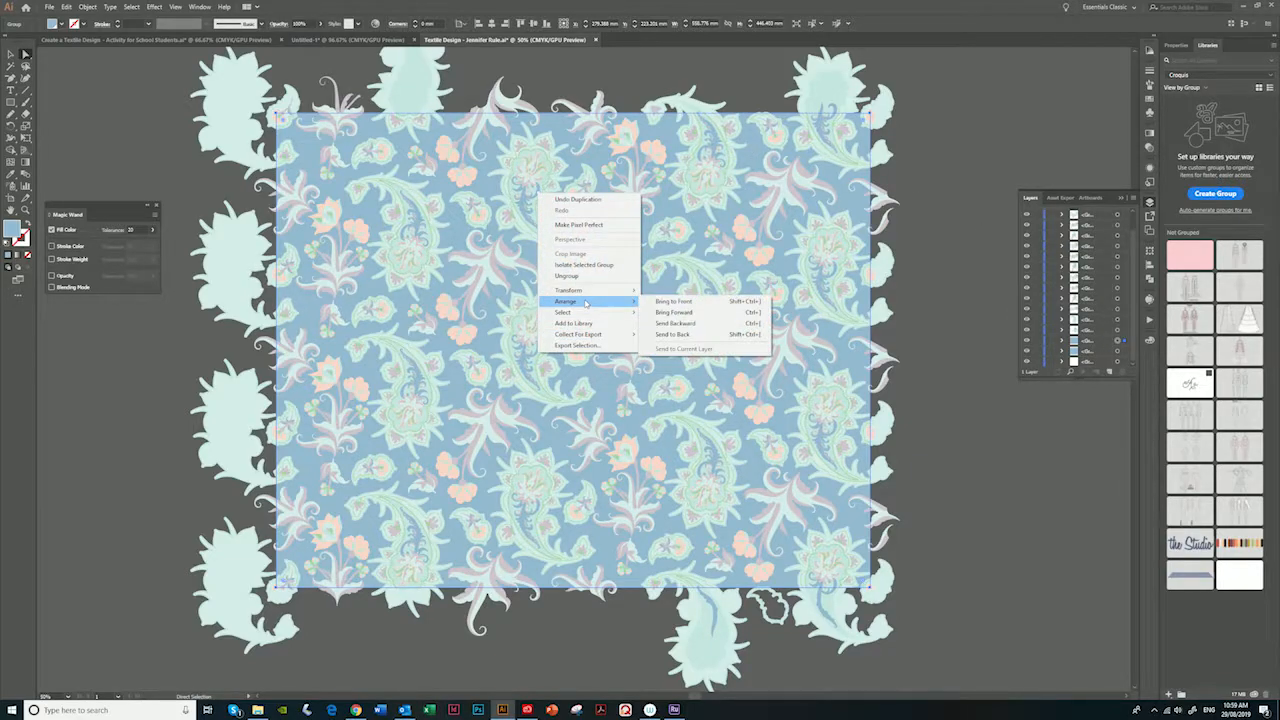
left_click(688, 302)
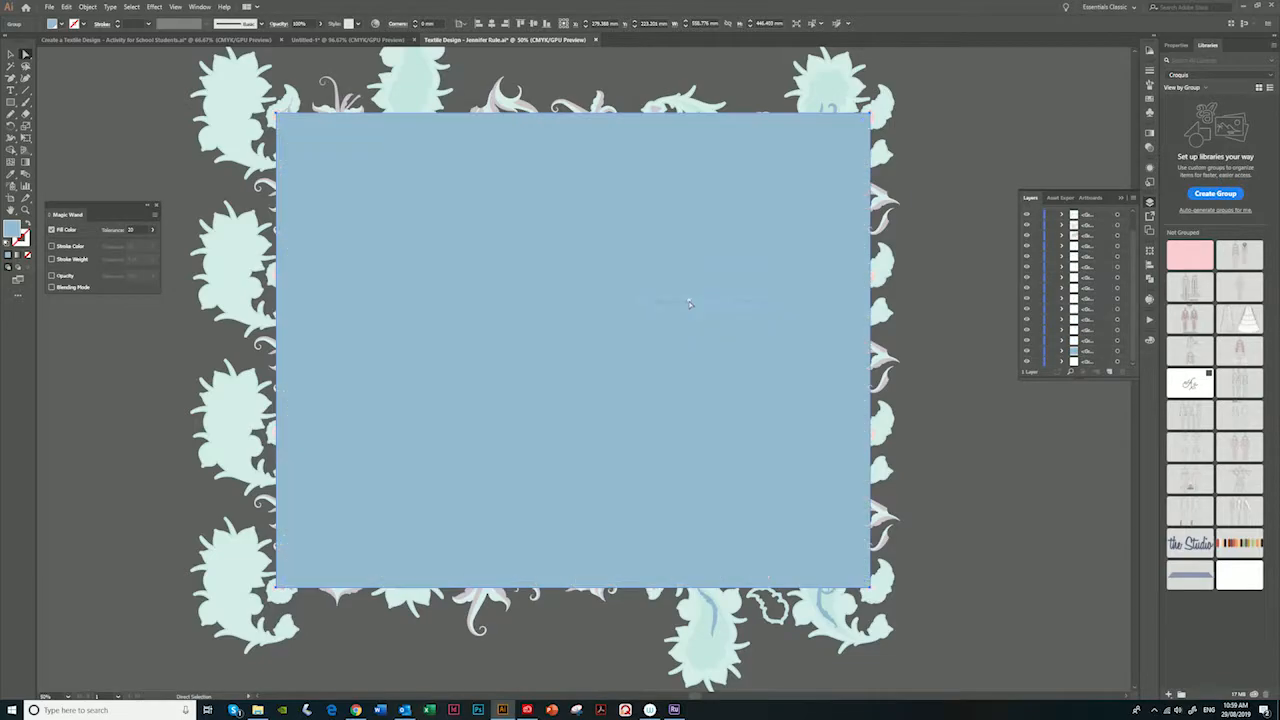
- Select all the artwork and trim the overhanging motifs to the blue rectangle with the Pathfinder Crop operation
left_click(10, 55)
left_click(155, 91)
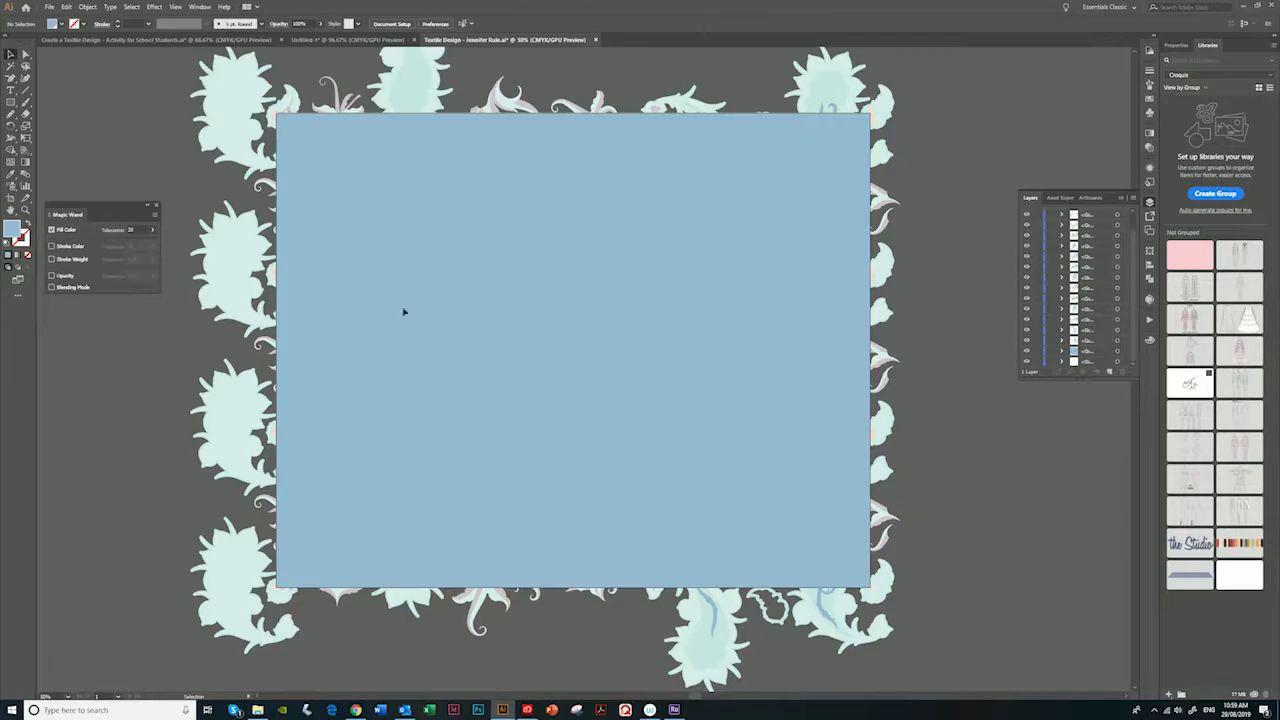
key("ctrl+a")
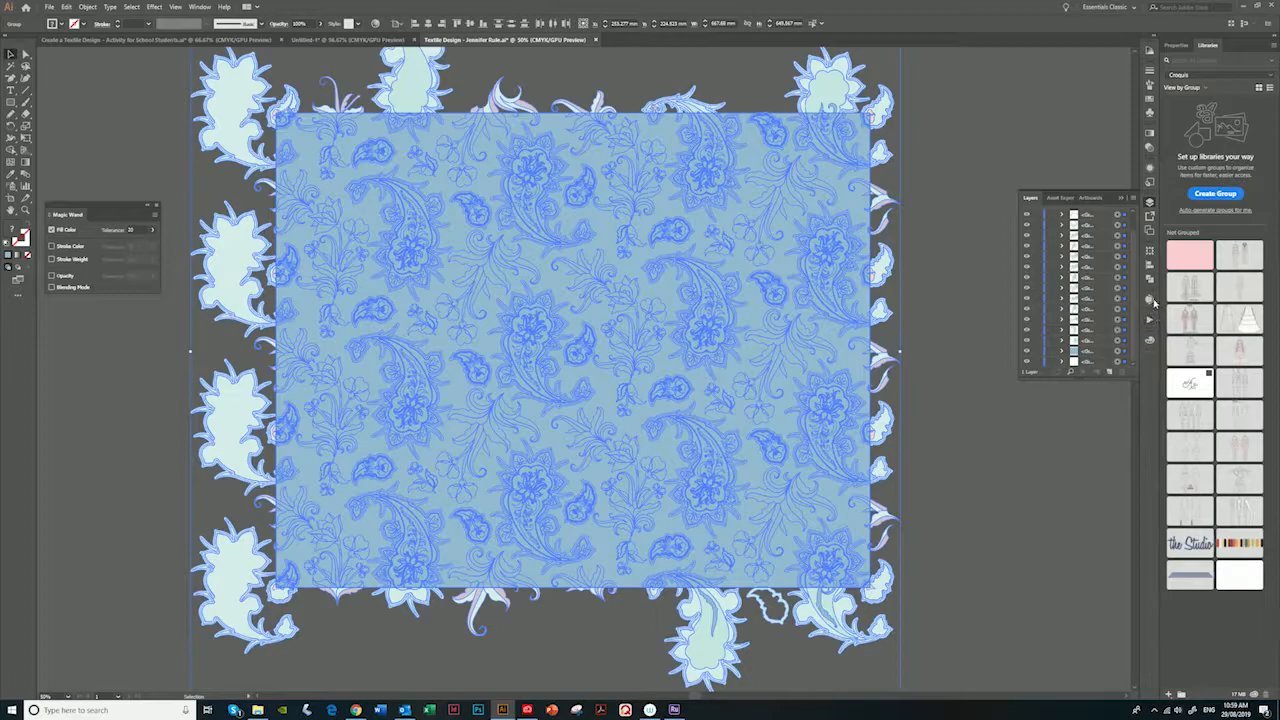
left_click(1149, 281)
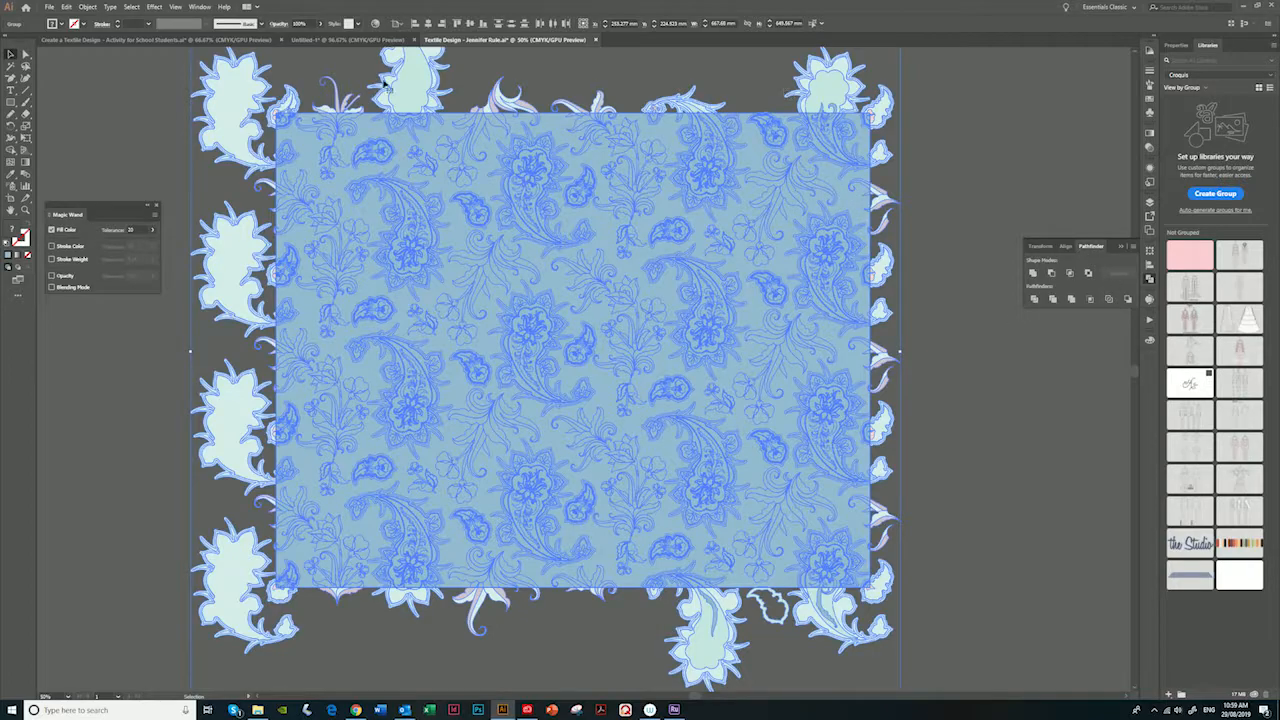
left_click(1091, 301)
left_click(1091, 300)
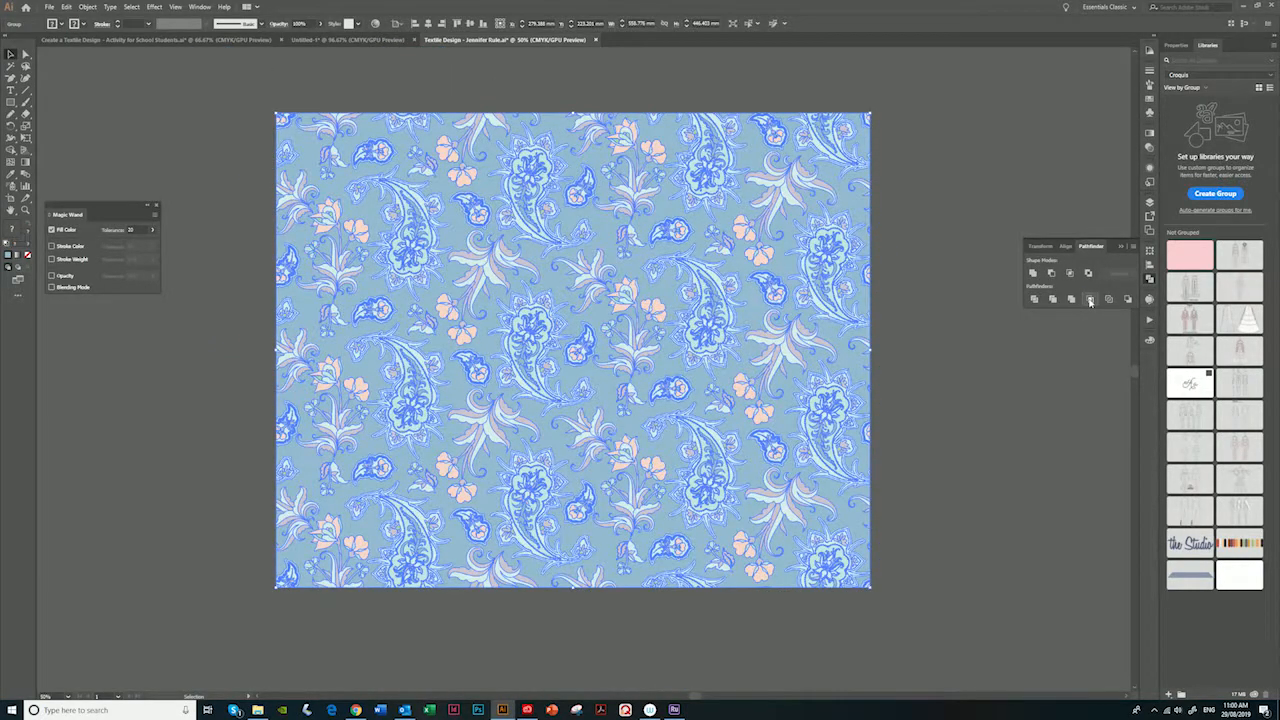
- Inspect the trimmed motifs along the edge of the cropped pattern
left_click(914, 166)
key("a")
left_click(864, 246)
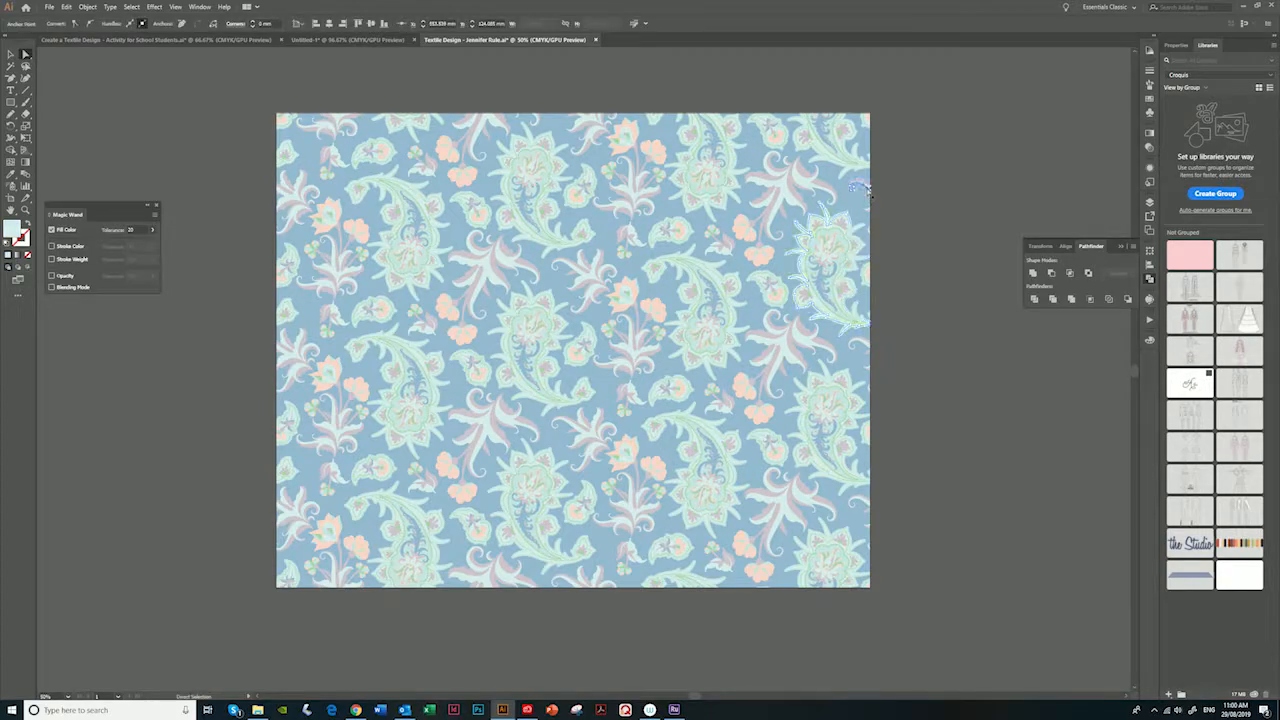
left_click(905, 258)
- Select the whole cropped pattern, show the rulers and set their units to centimetres
left_click(11, 55)
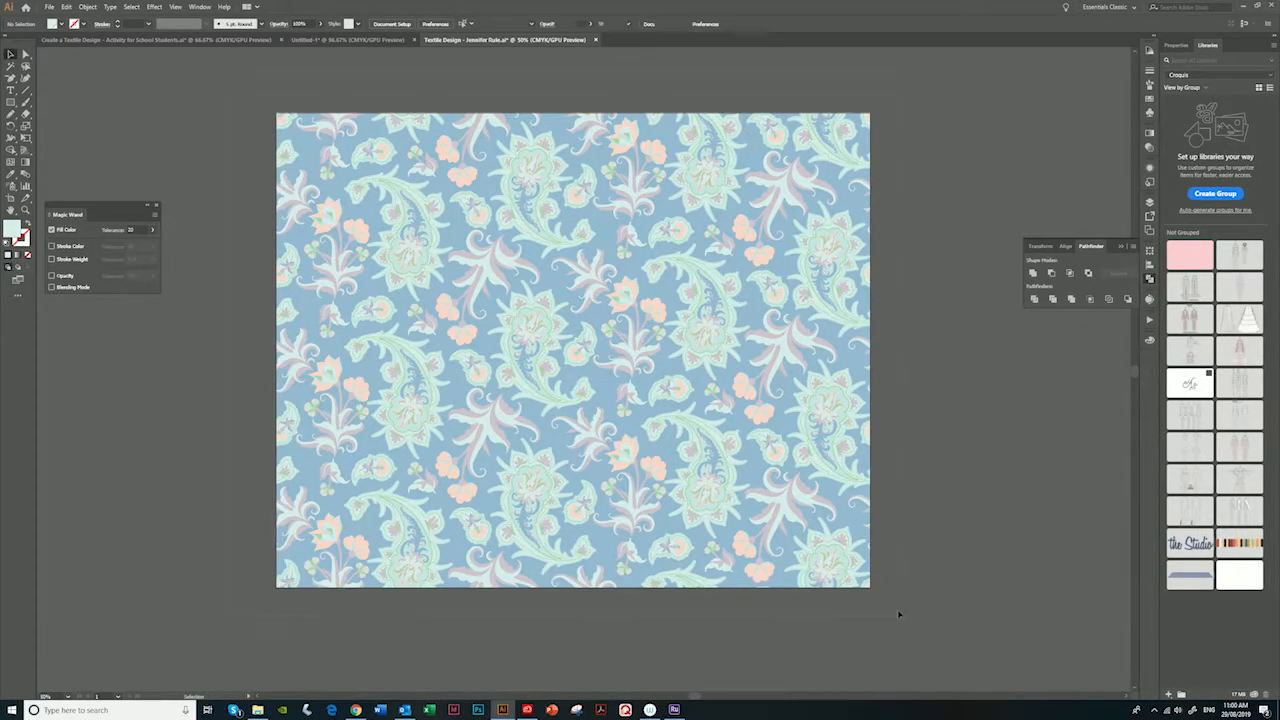
key("ctrl+a")
key("a")
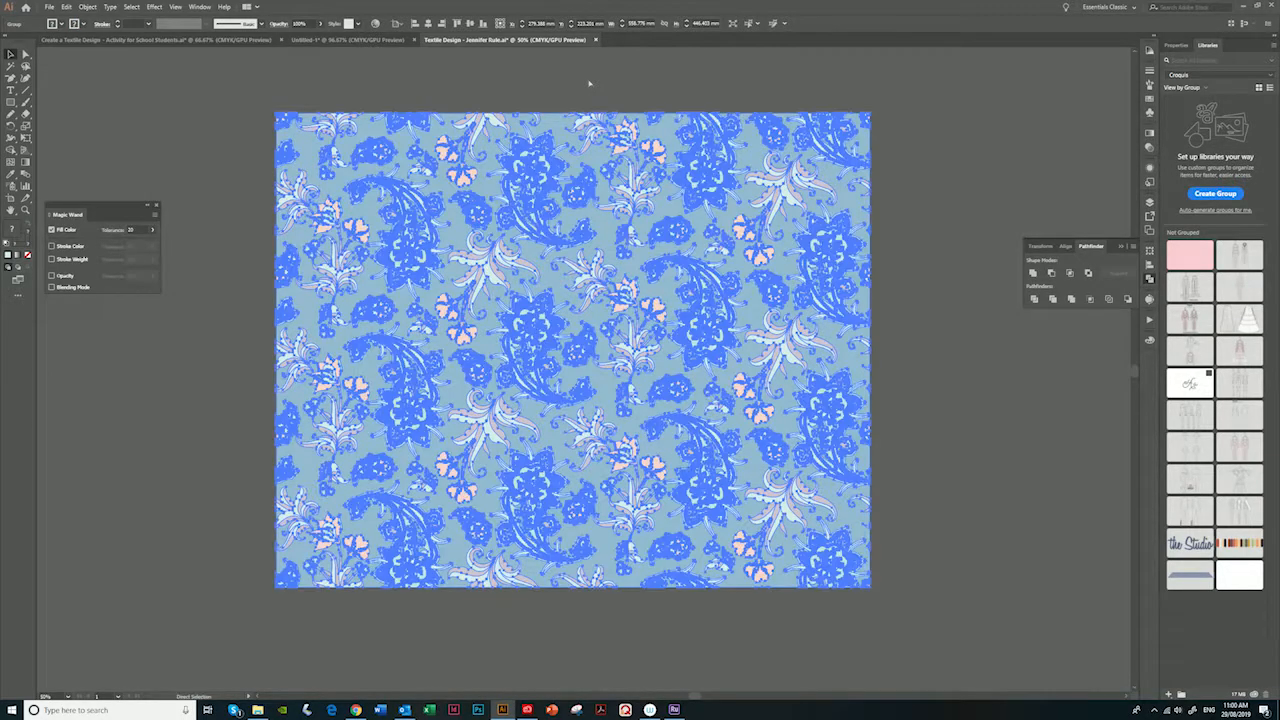
key("v")
key("ctrl+r")
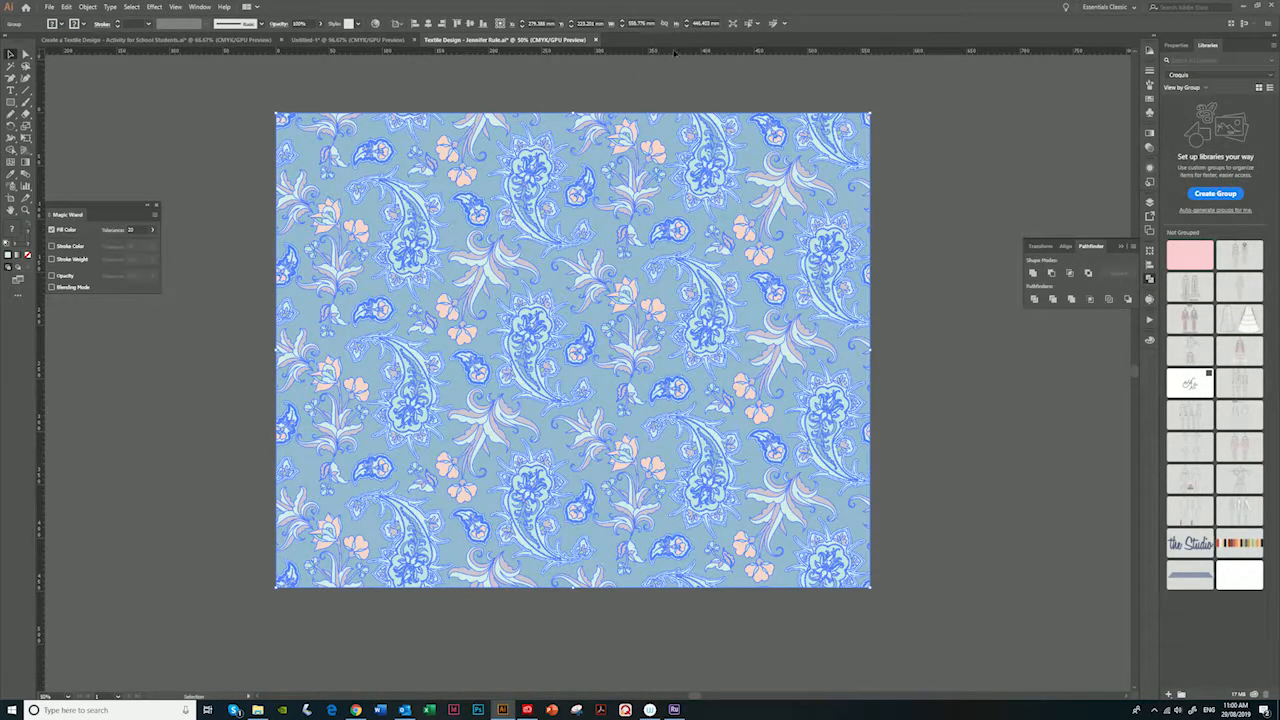
right_click(675, 53)
left_click(706, 101)
left_click_drag(277, 114, 362, 182)
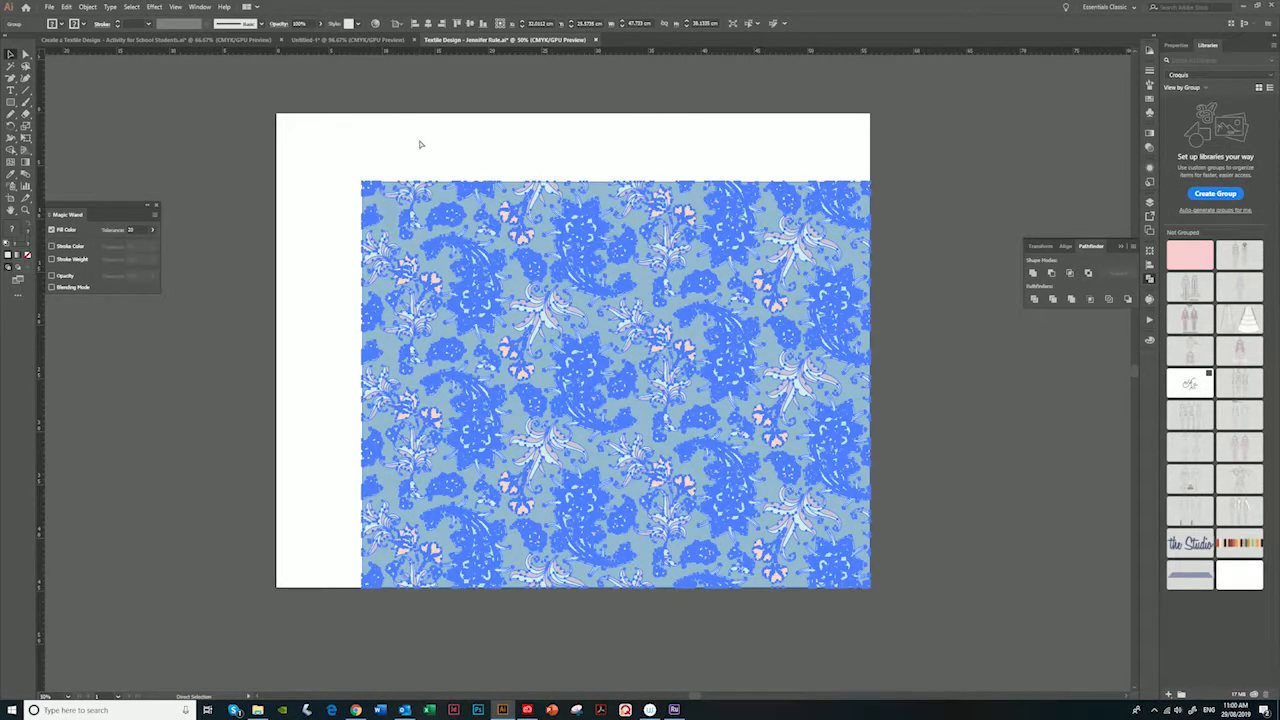
key("ctrl+z")
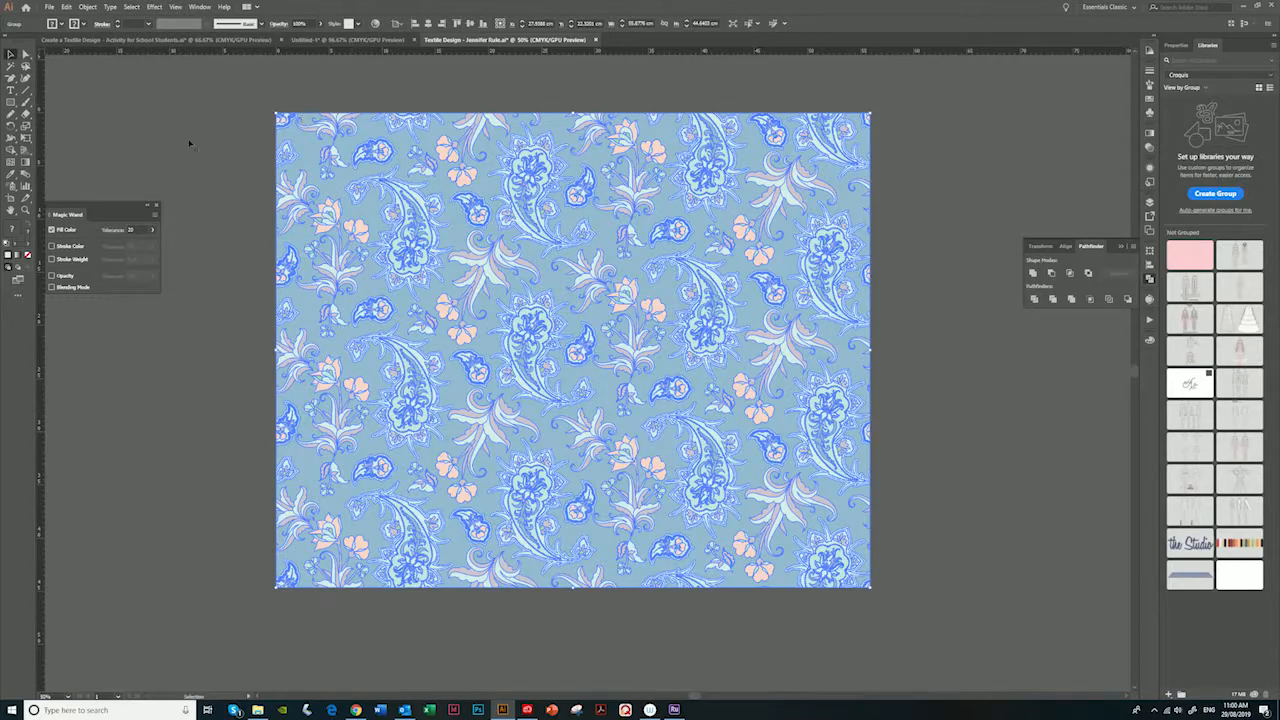
- Resize the artboard to 56 cm wide and 45 cm high
left_click(10, 198)
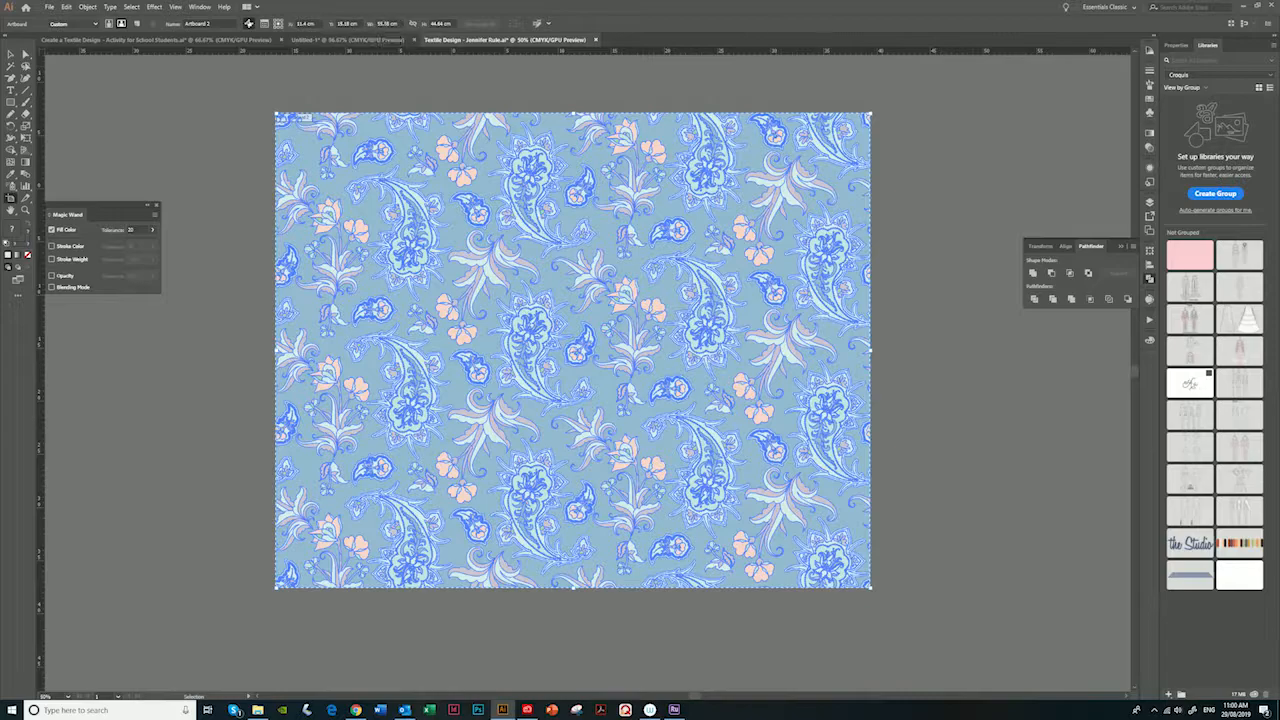
left_click(399, 24)
left_click_drag(399, 24, 377, 24)
type("56")
key("Return")
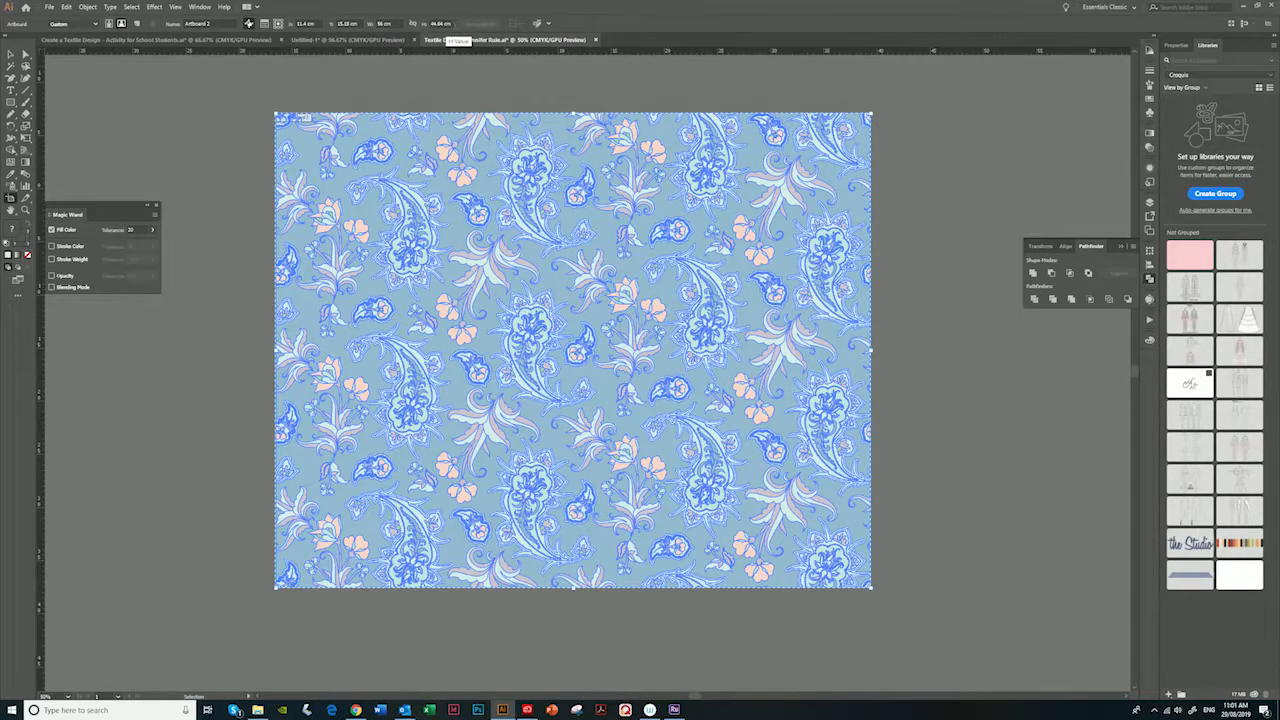
left_click(441, 23)
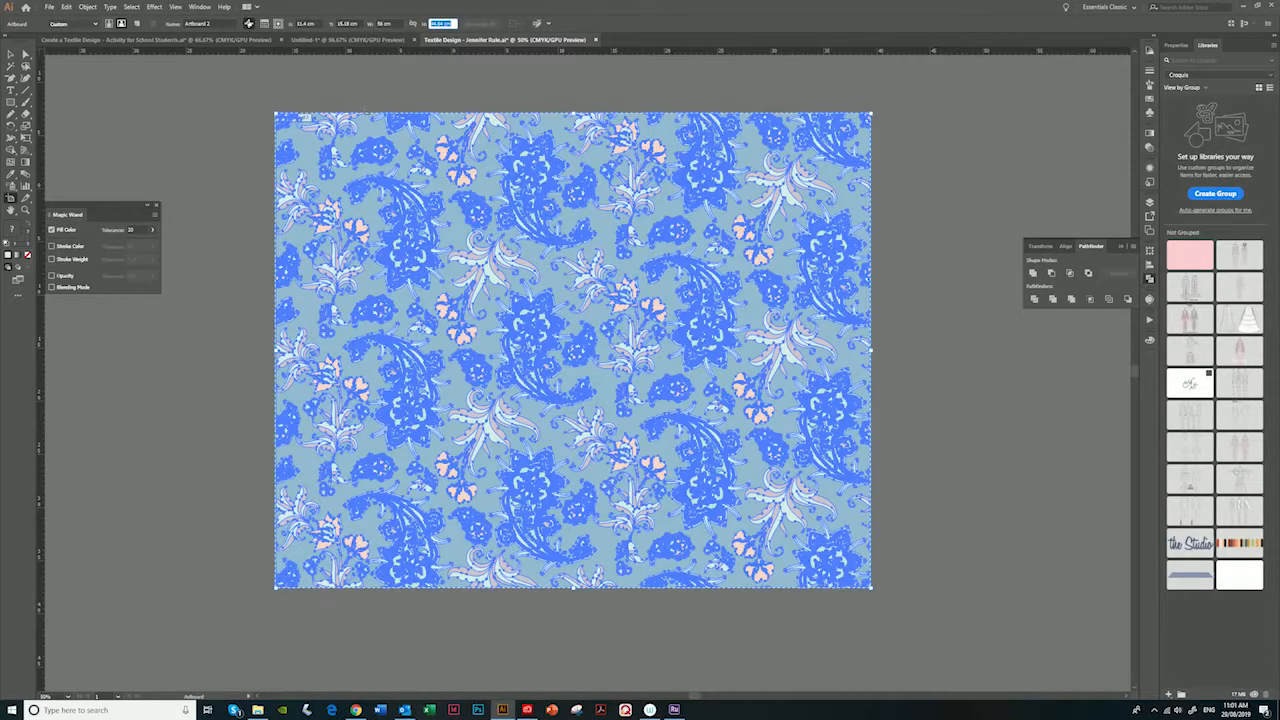
type("6")
key("Return")
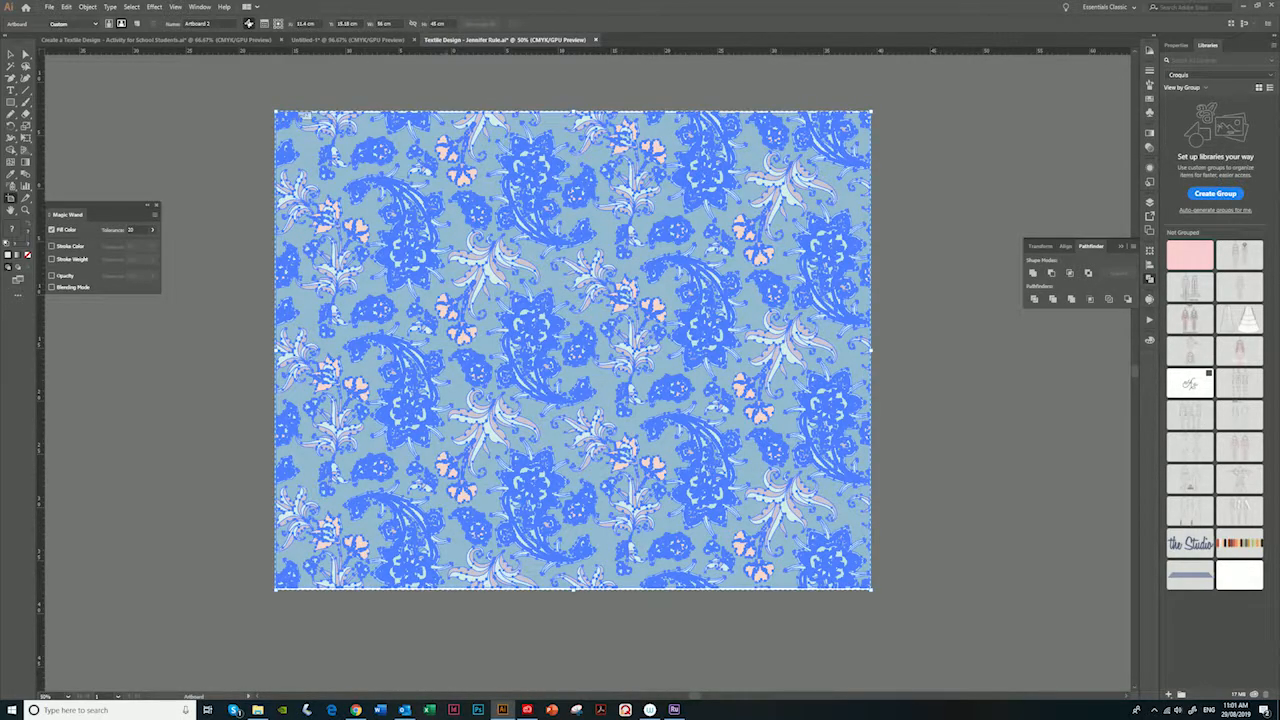
- Resize the selected pattern artwork to 56 cm wide and 45 cm high to match the artboard
left_click(10, 53)
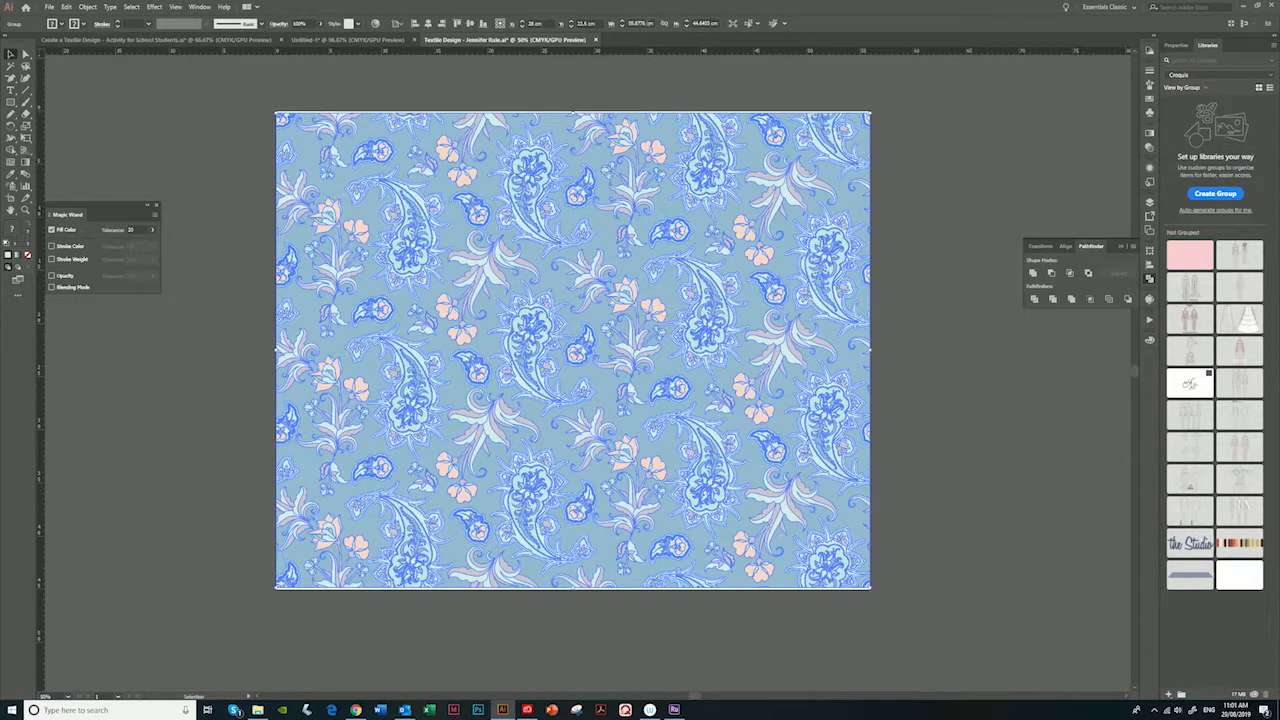
left_click(637, 22)
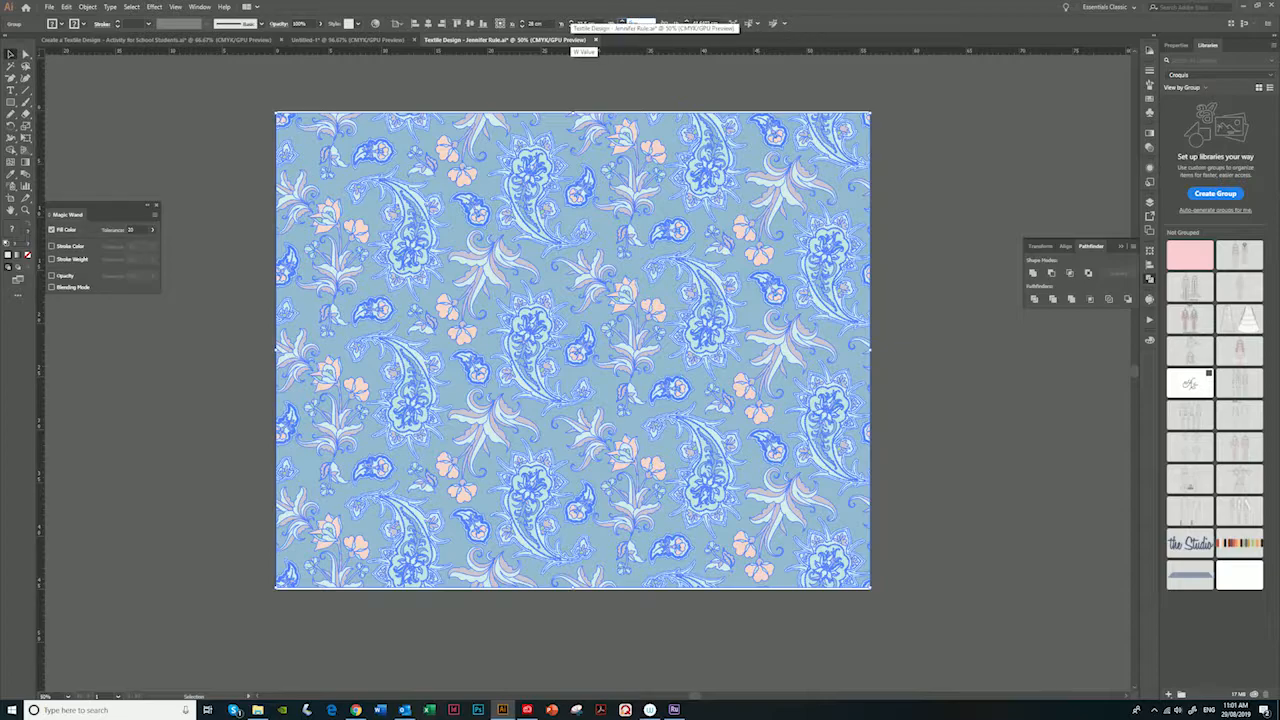
type("50cm")
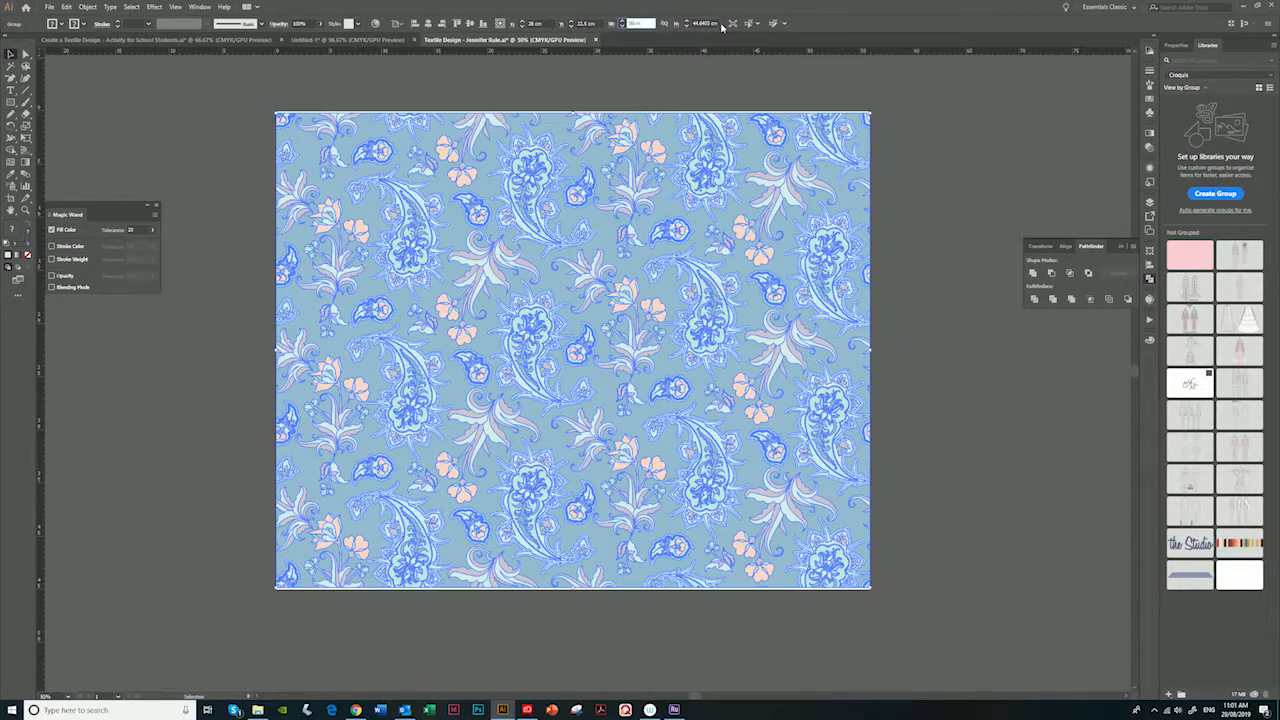
key("Tab")
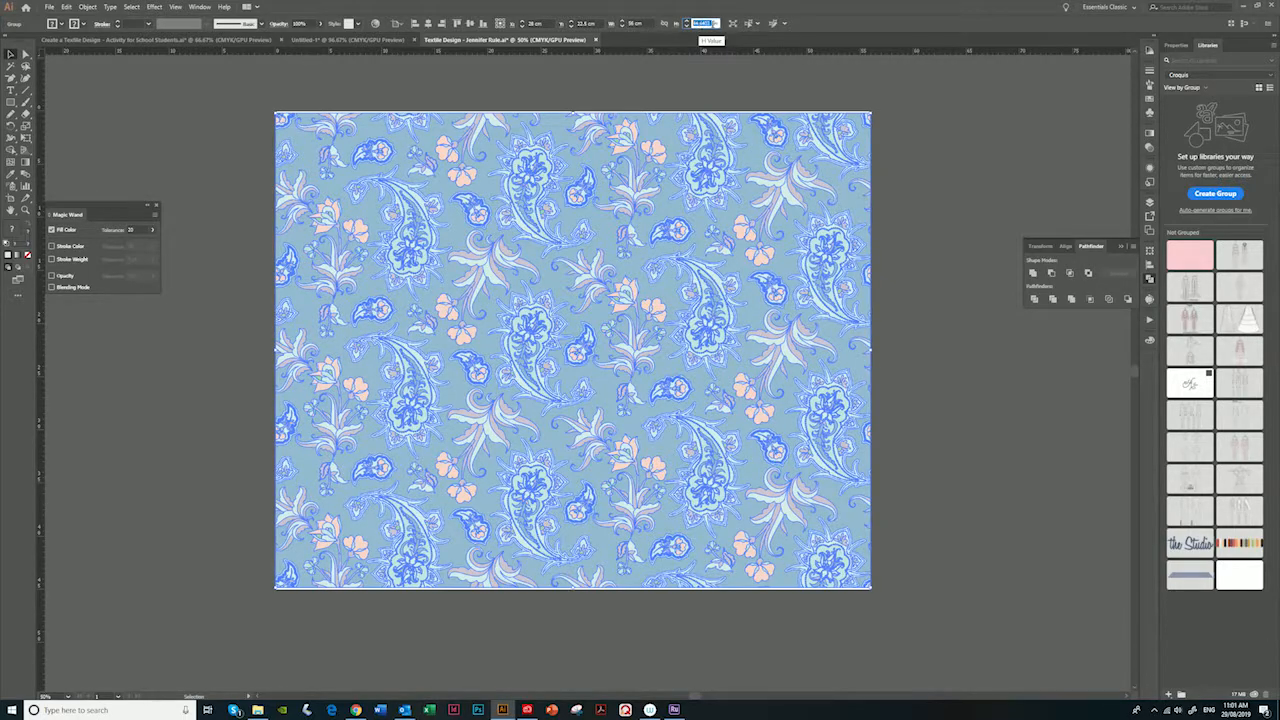
key("Return")
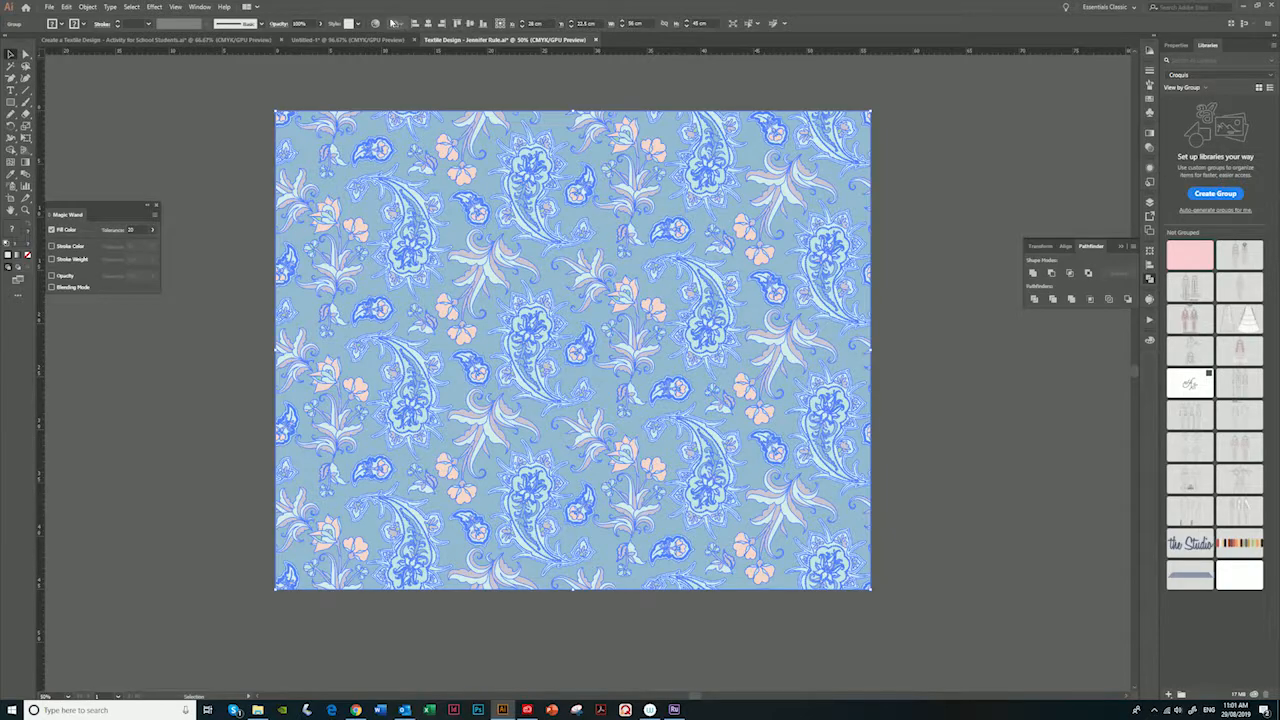
- Set the alignment reference to the artboard and centre the pattern artwork vertically on it
left_click(399, 23)
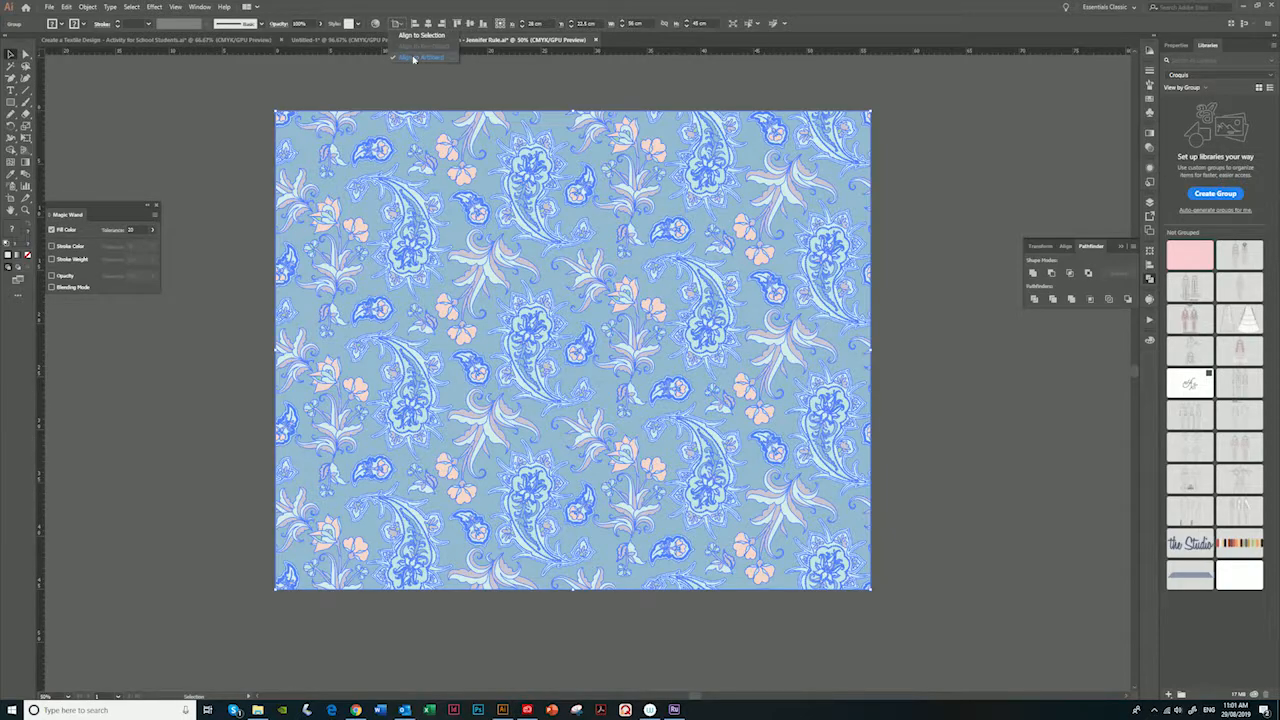
left_click(412, 58)
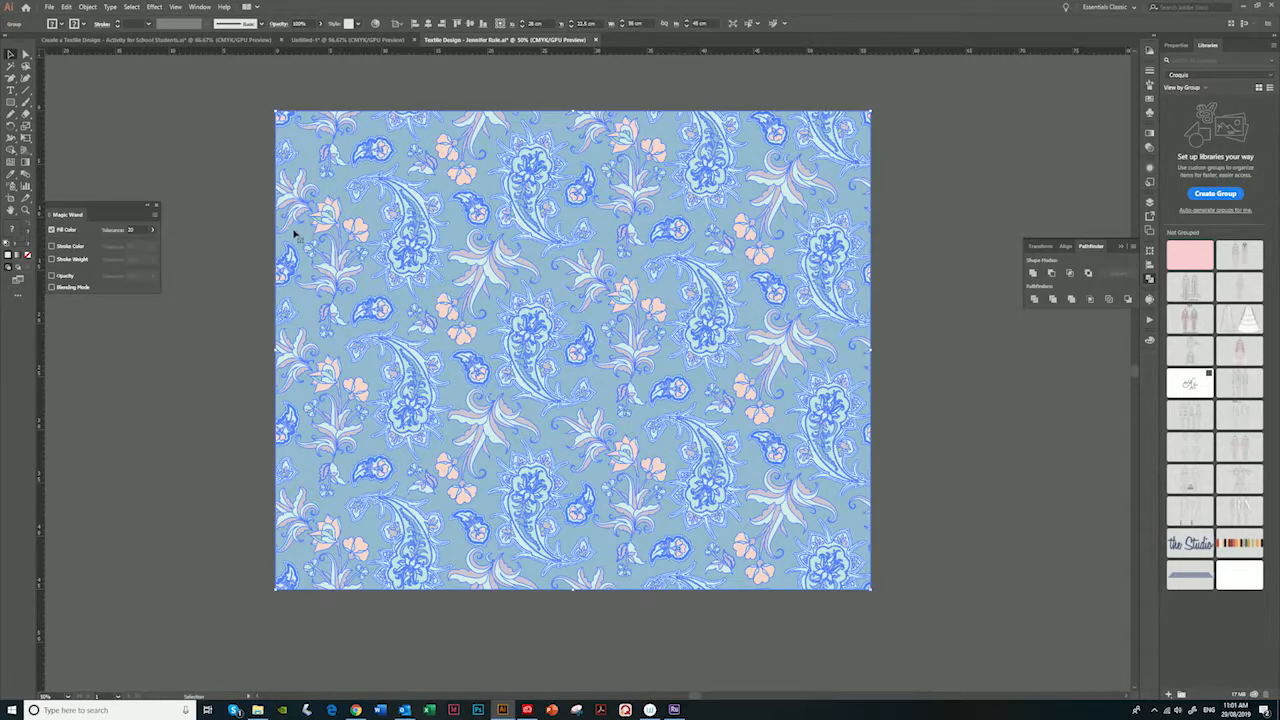
left_click(472, 25)
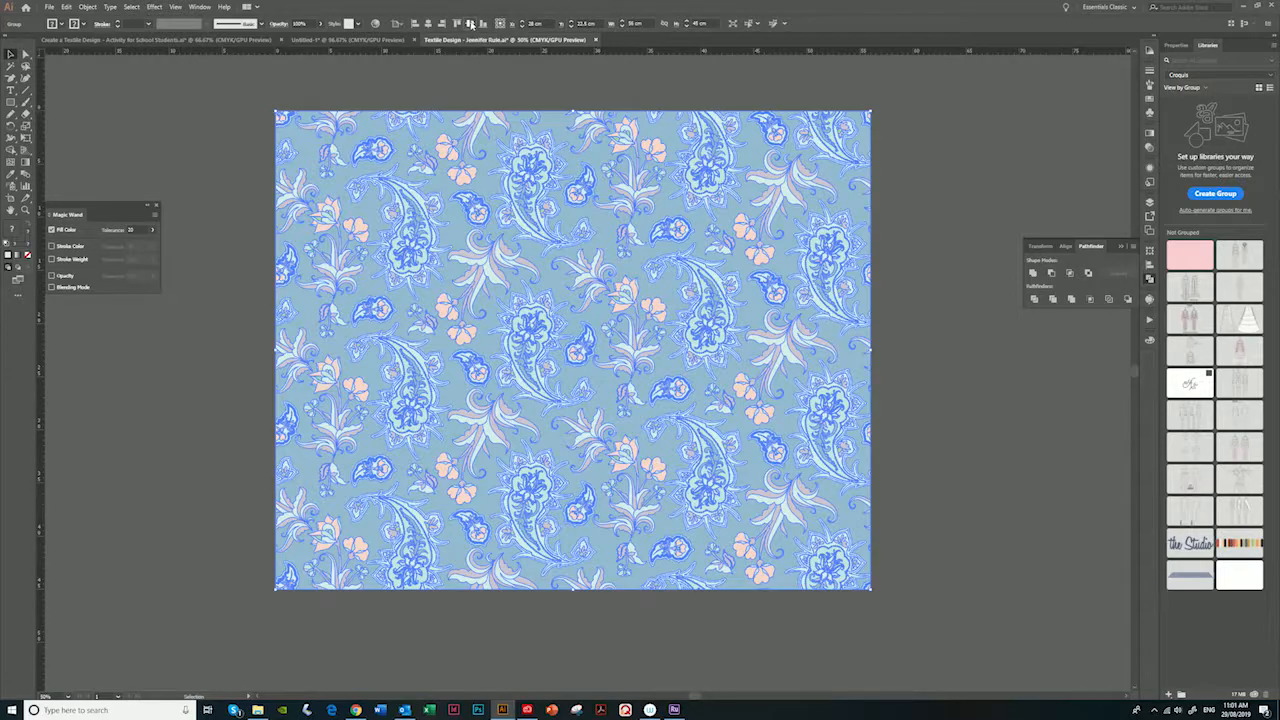